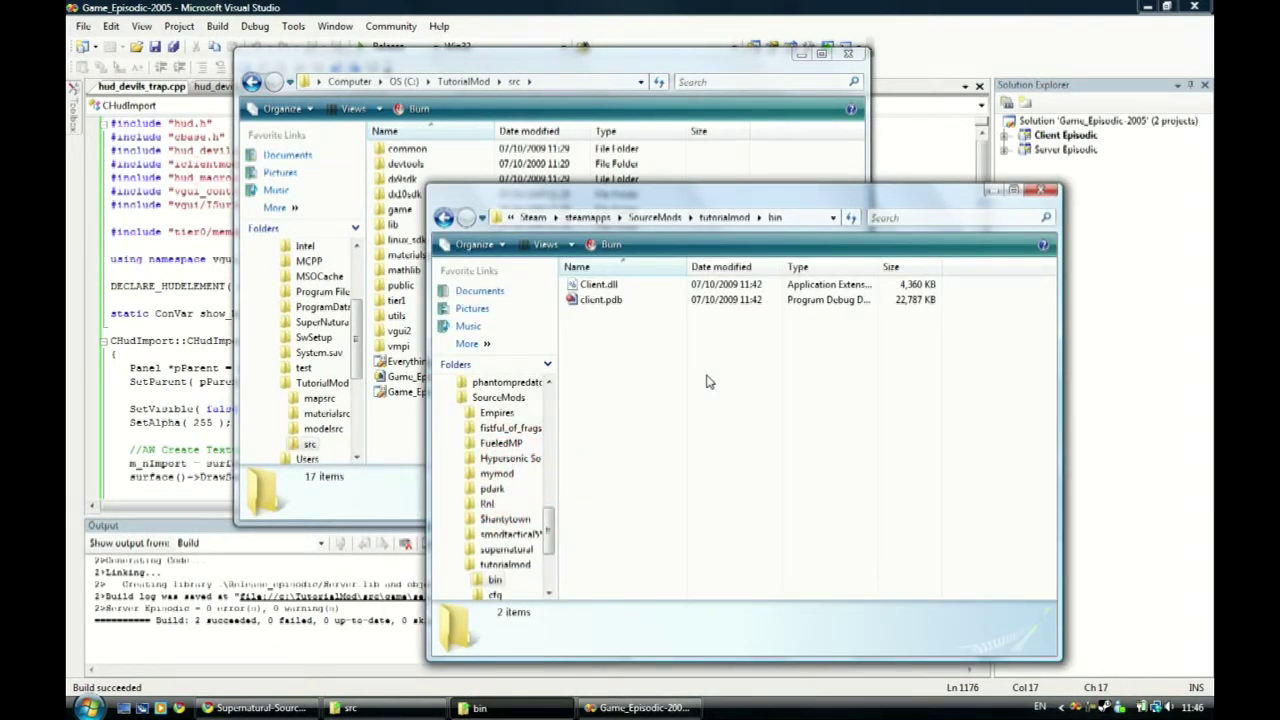
- Delete client.pdb from the tutorialmod bin folder to the Recycle Bin
click(617, 302)
key(Delete)
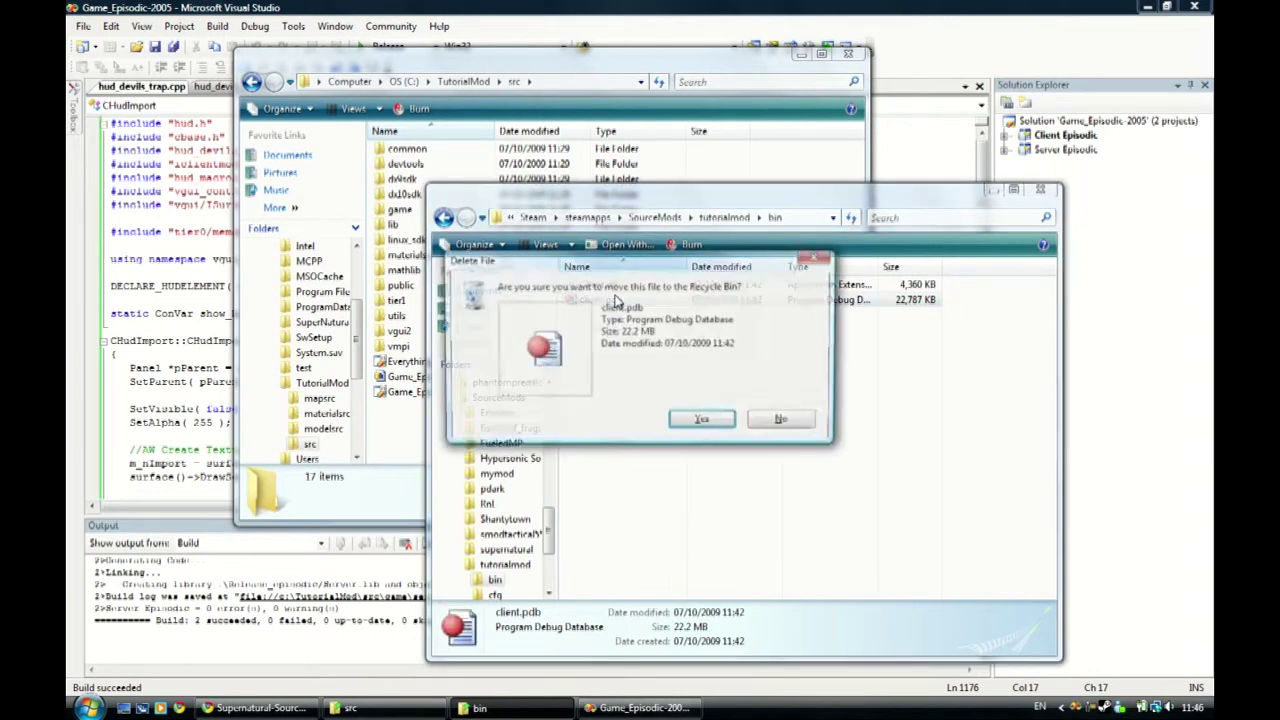
key(Return)
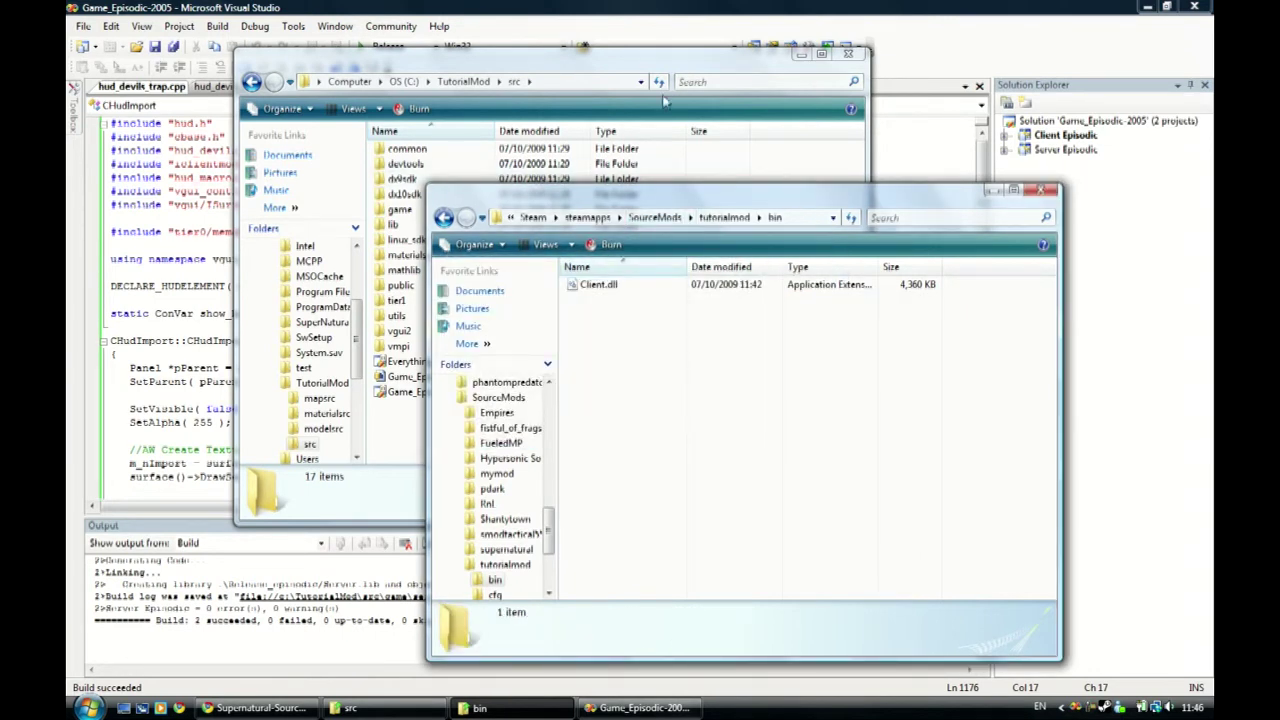
- Browse to C:\TutorialMod\src\game\server\Release_episodic in the other Explorer window
click(665, 63)
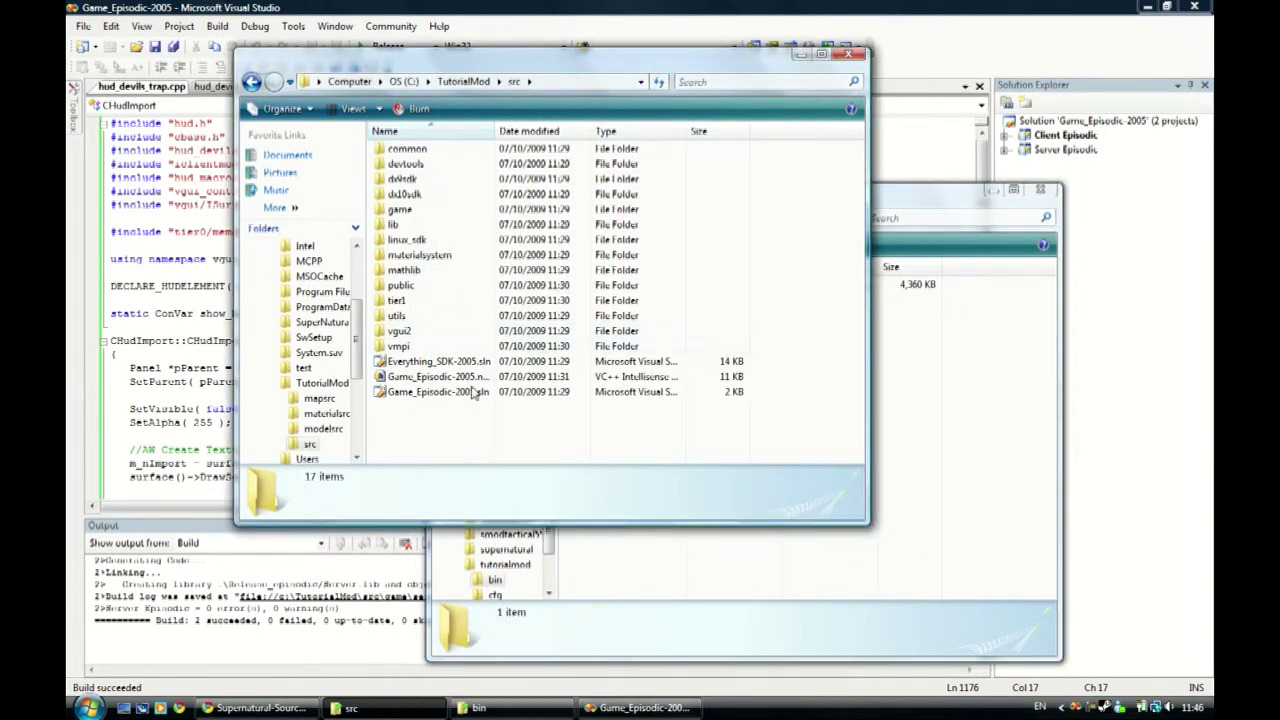
click(404, 81)
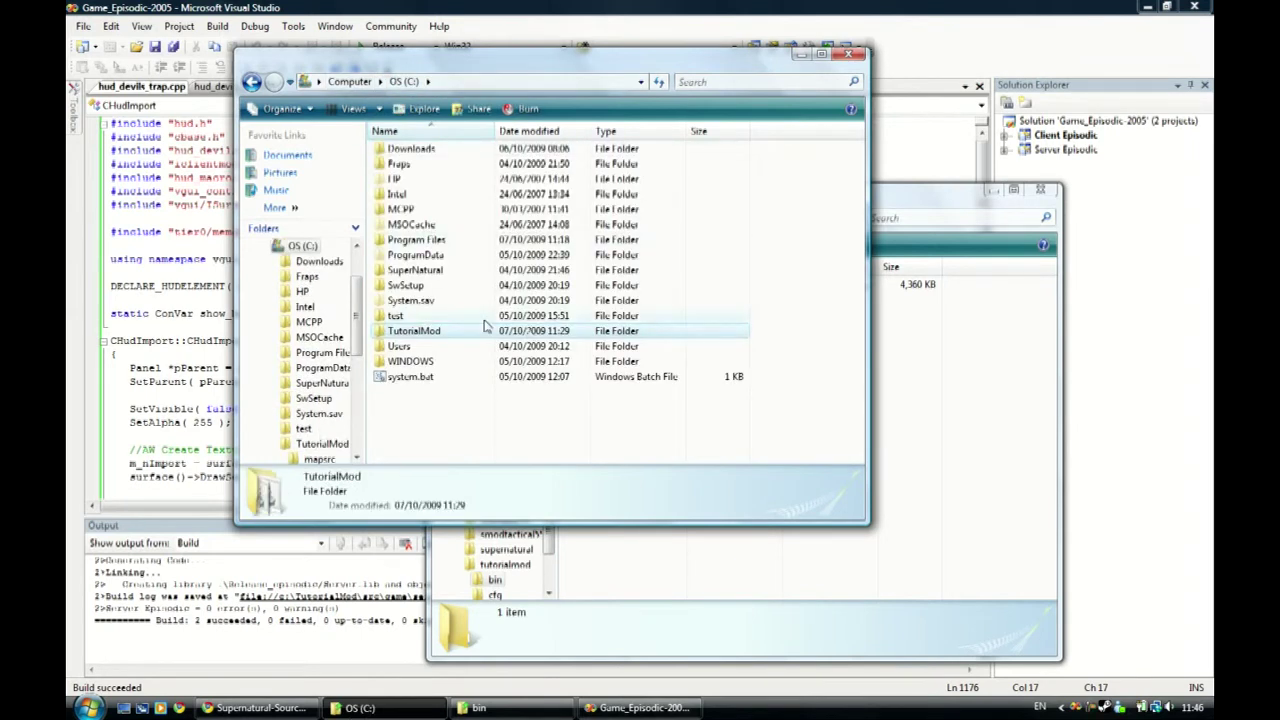
double_click(413, 331)
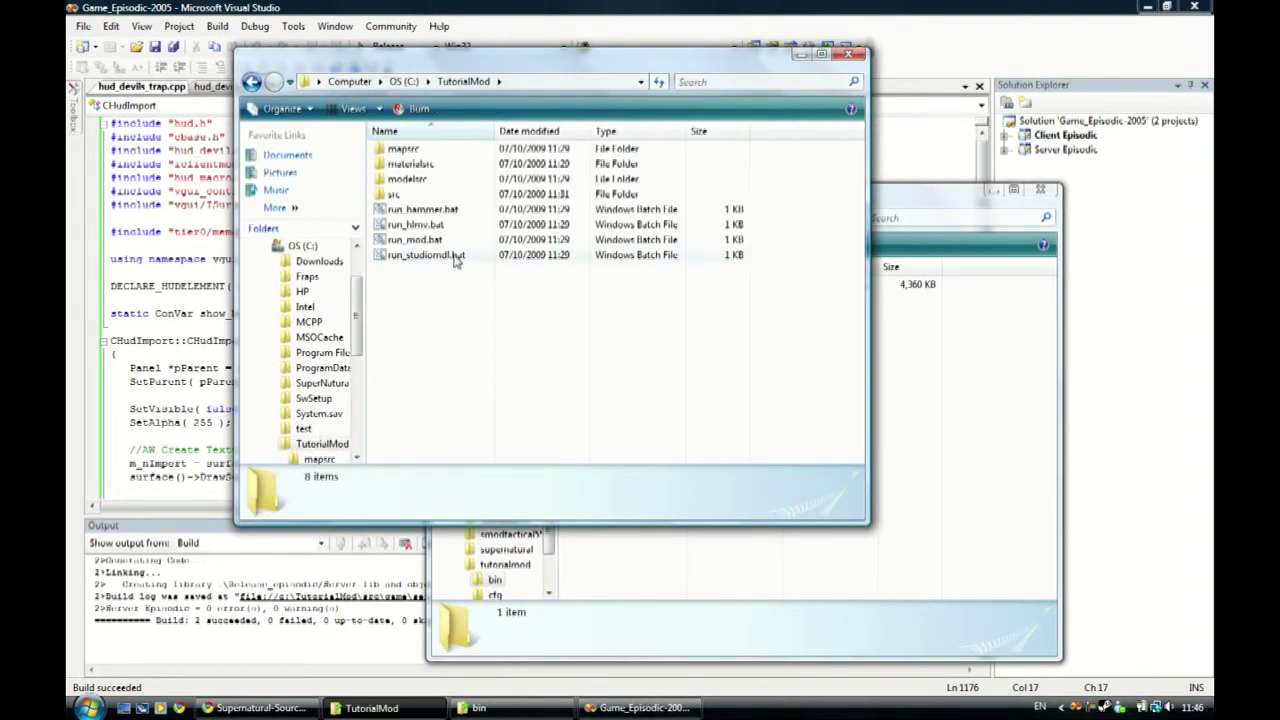
double_click(401, 195)
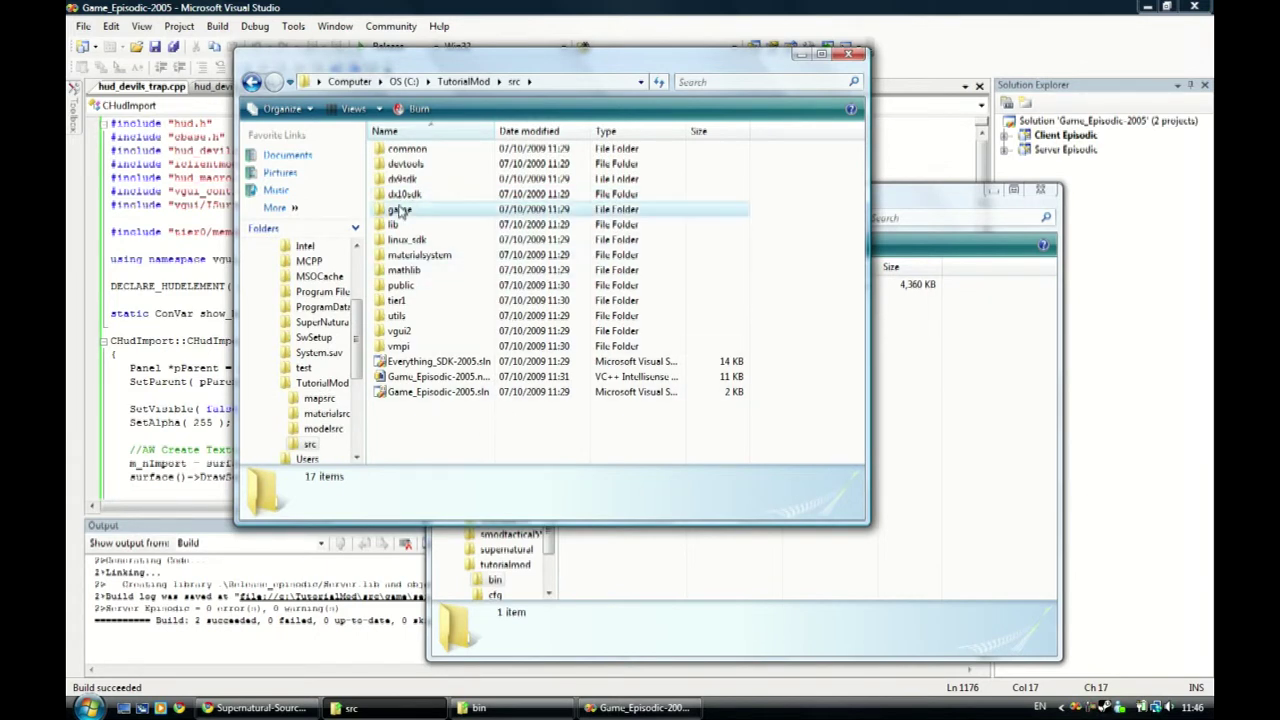
double_click(400, 209)
double_click(403, 164)
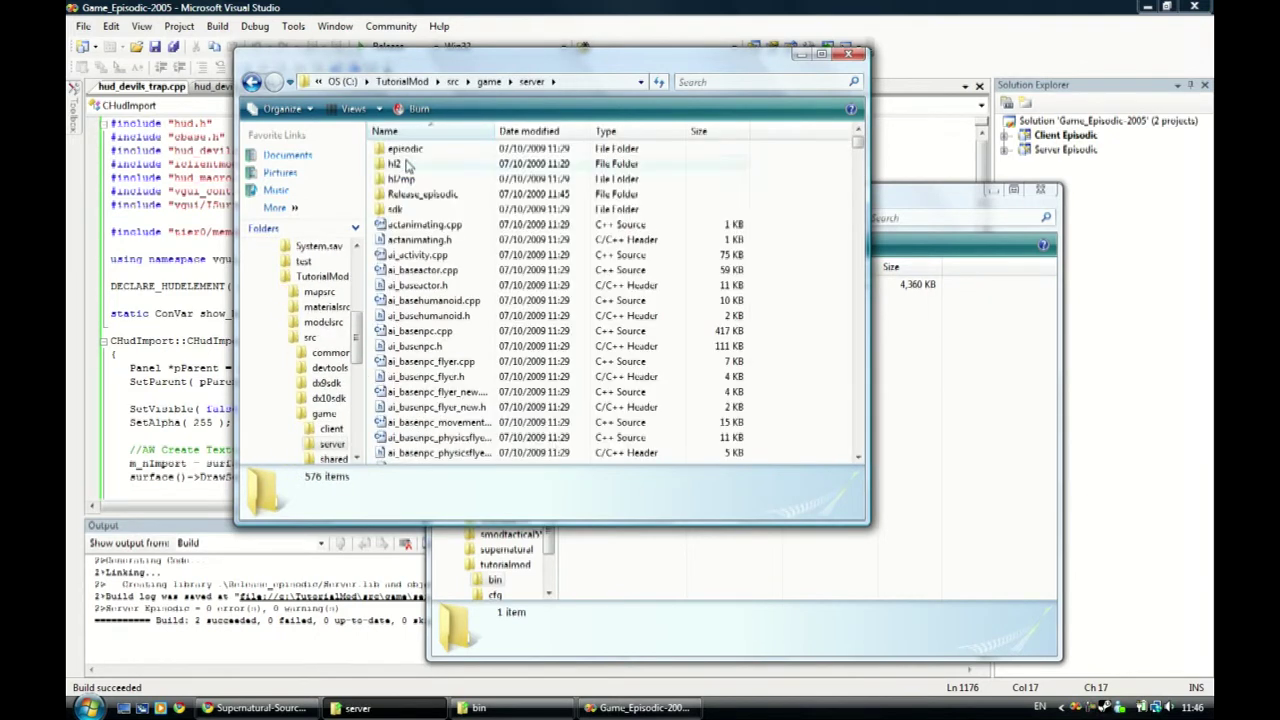
double_click(467, 200)
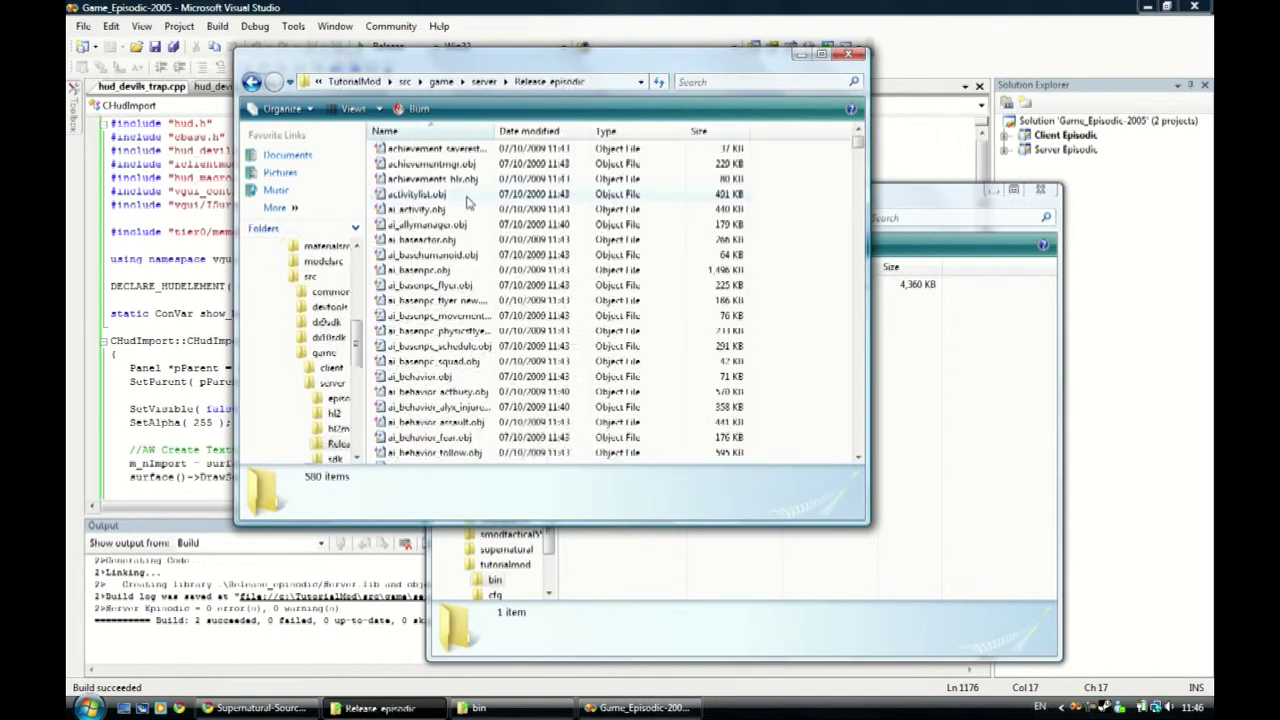
- Copy Server.dll from Release_episodic and paste it into the bin folder
click(438, 346)
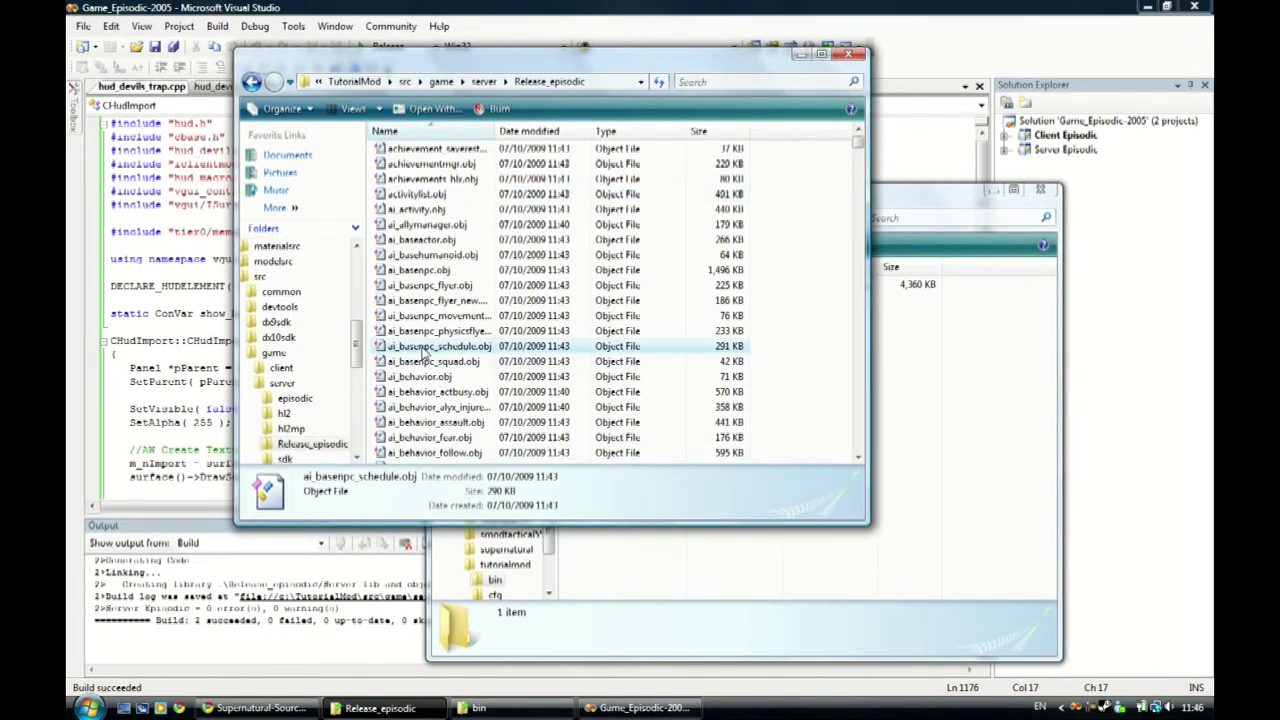
key(s)
click(428, 362)
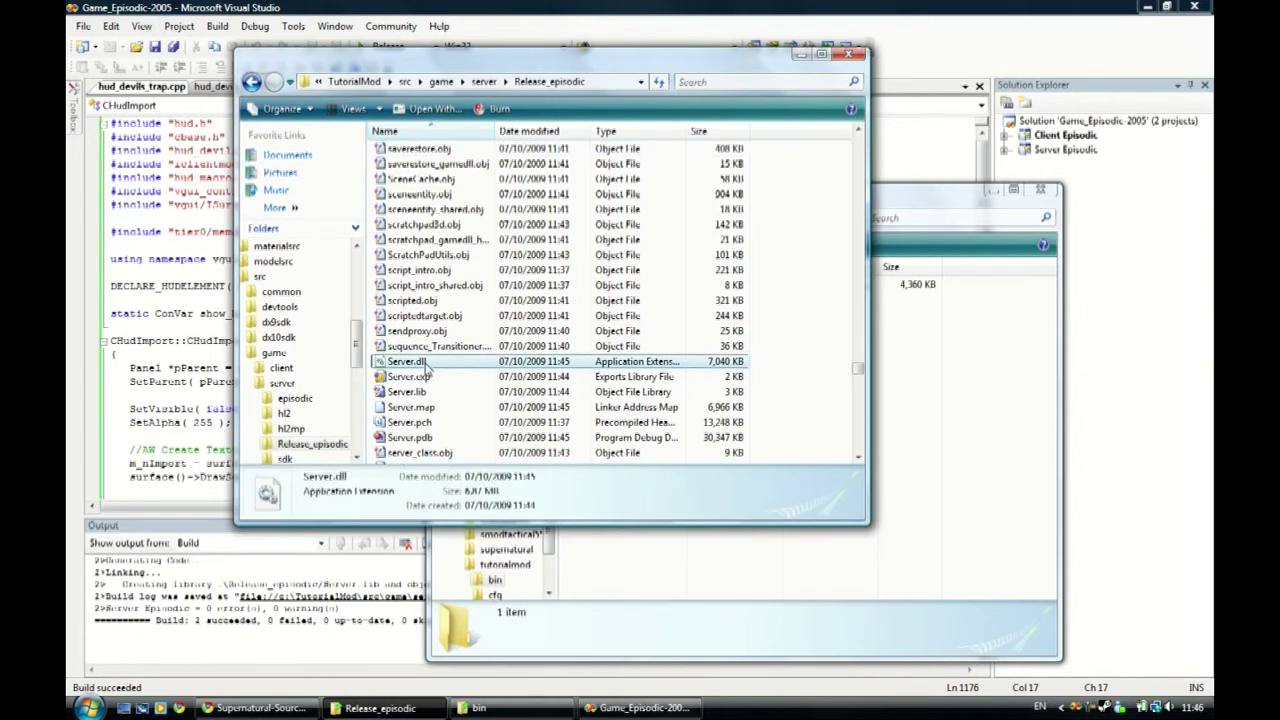
key(ctrl+c)
click(895, 413)
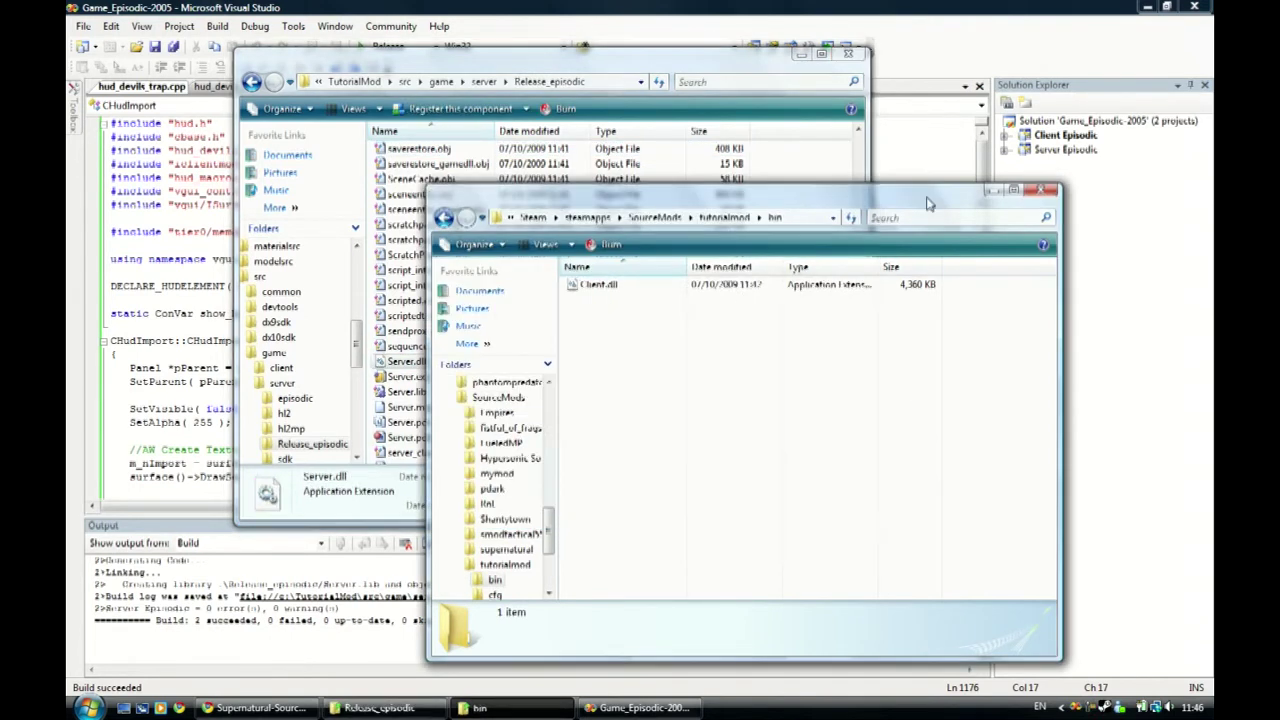
key(ctrl+v)
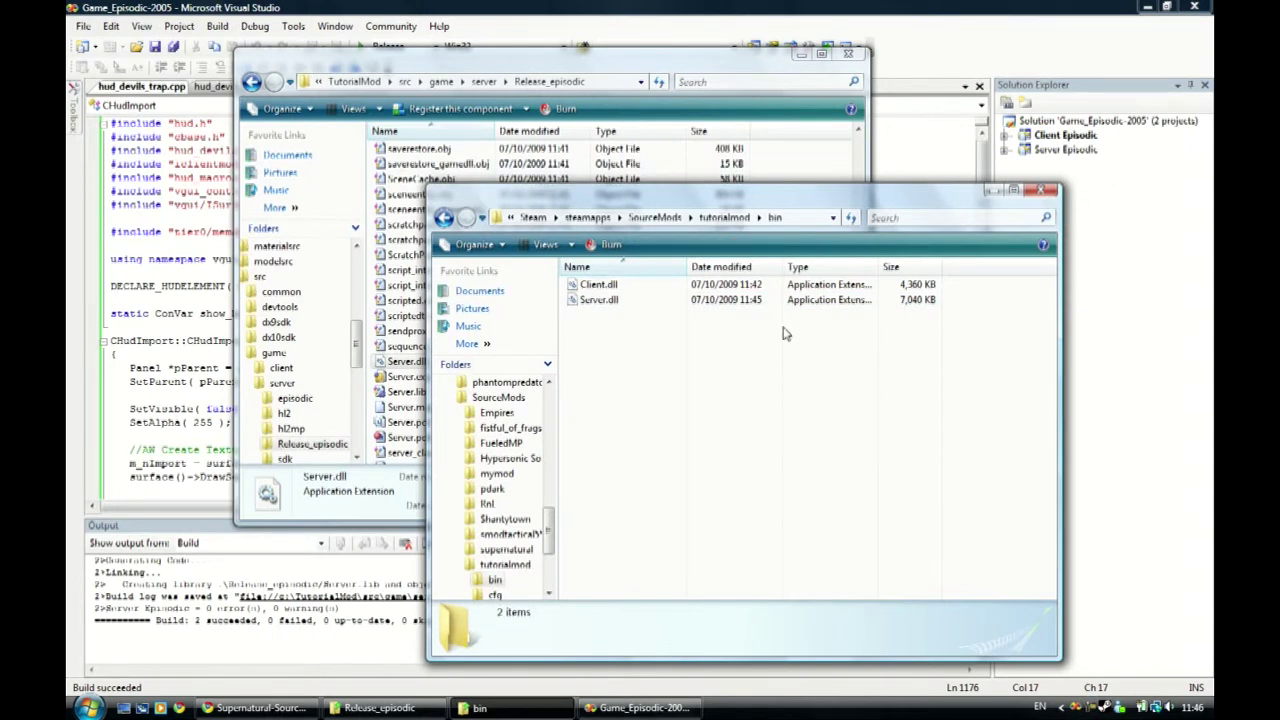
- Open the Property Pages of the Server Episodic project in Visual Studio
click(1186, 225)
right_click(1052, 135)
key(Escape)
click(1060, 149)
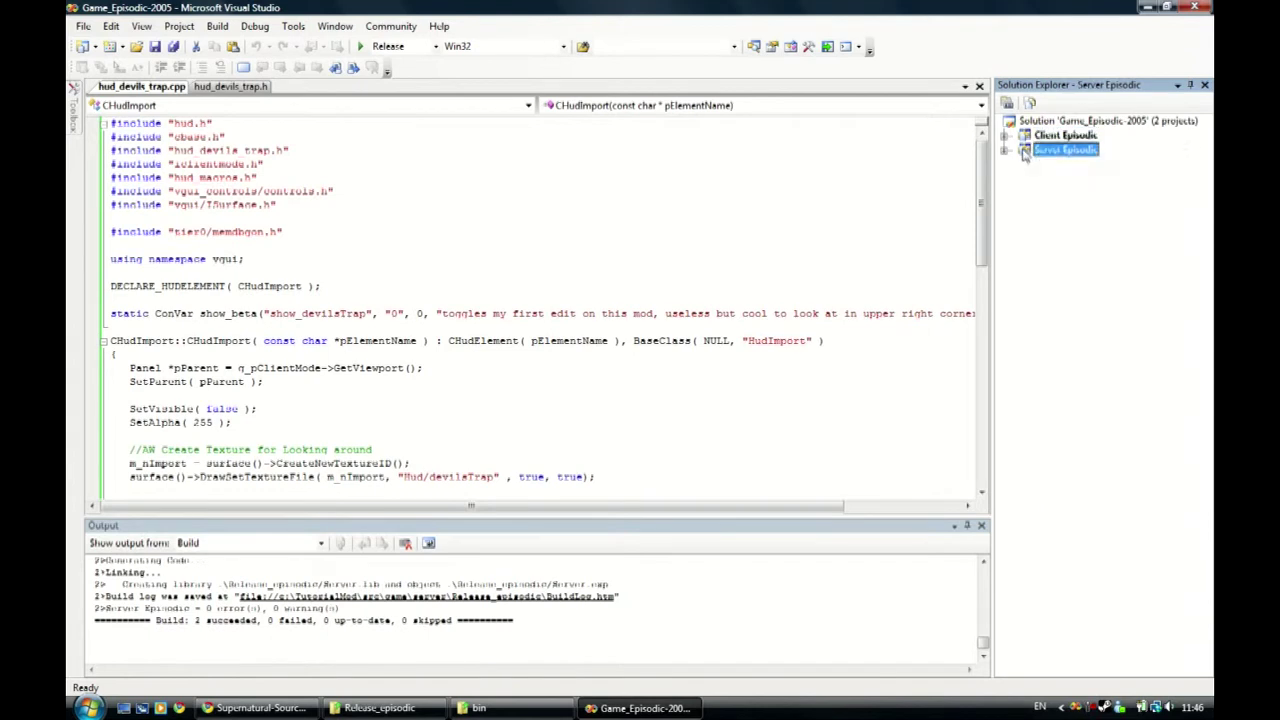
right_click(1060, 149)
click(1040, 540)
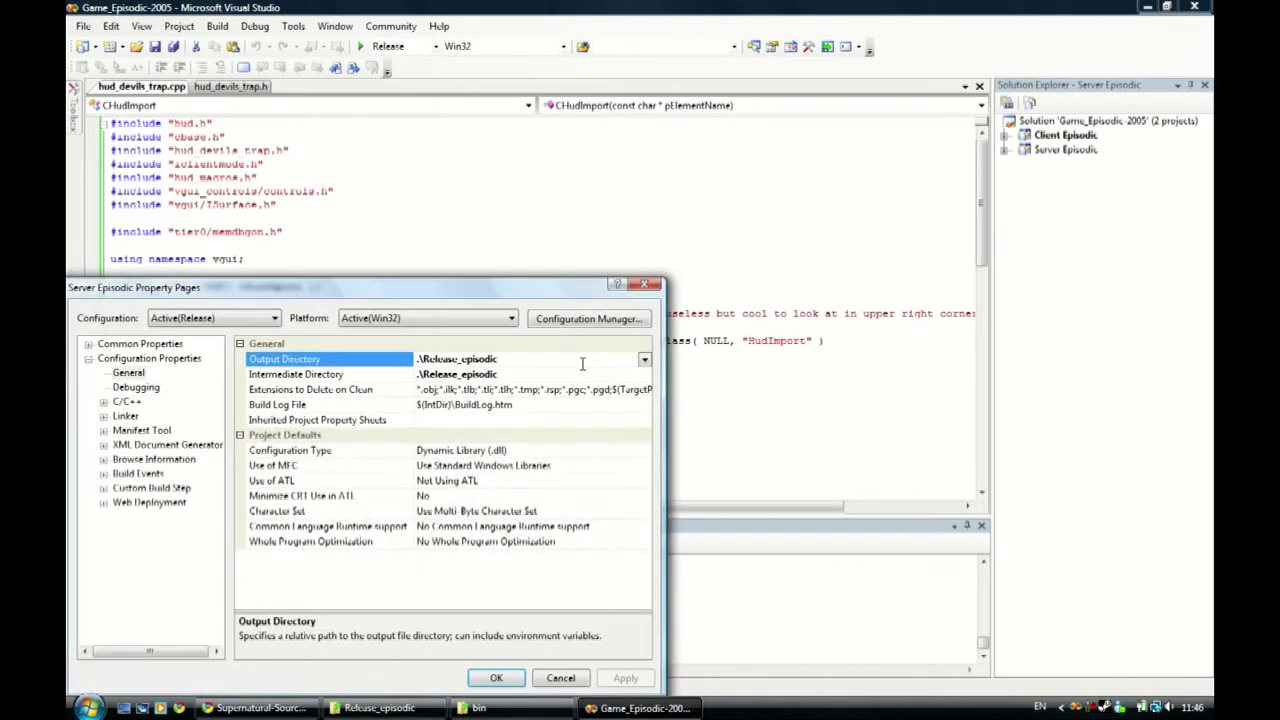
- Check the Intermediate Directory is .\Release_episodic, leave it unchanged, and close the properties
click(604, 373)
click(644, 375)
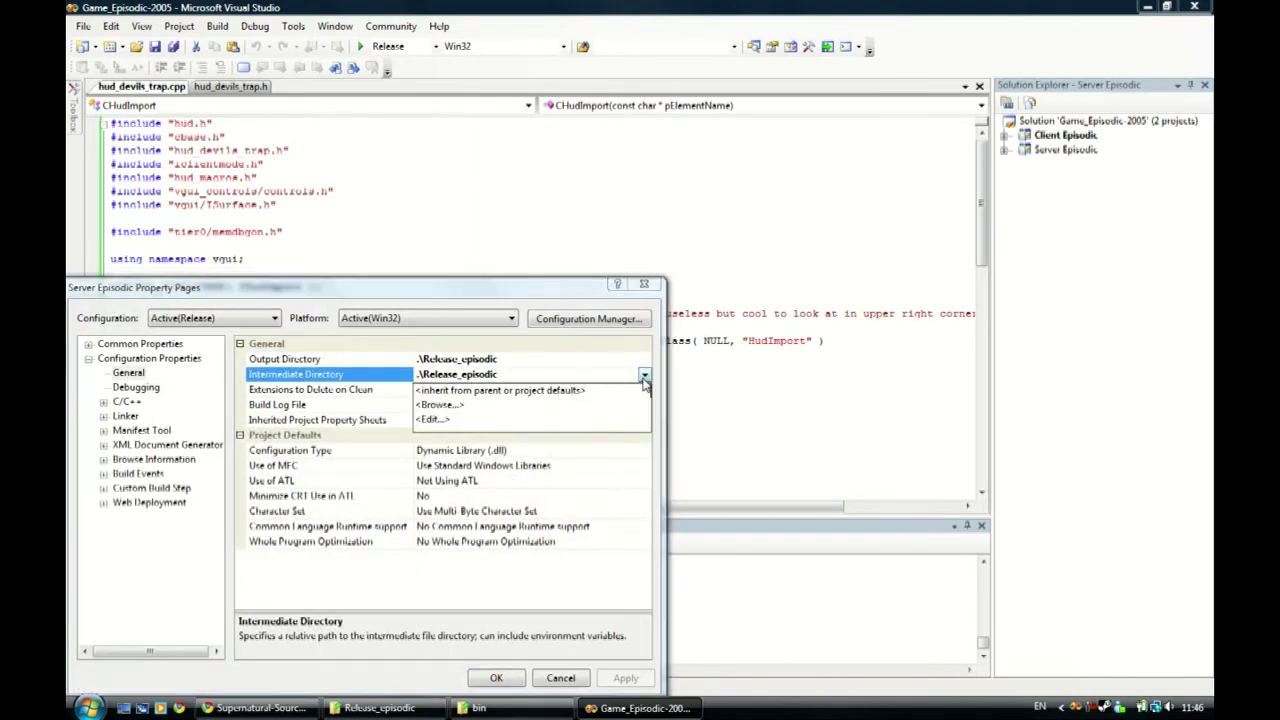
click(643, 377)
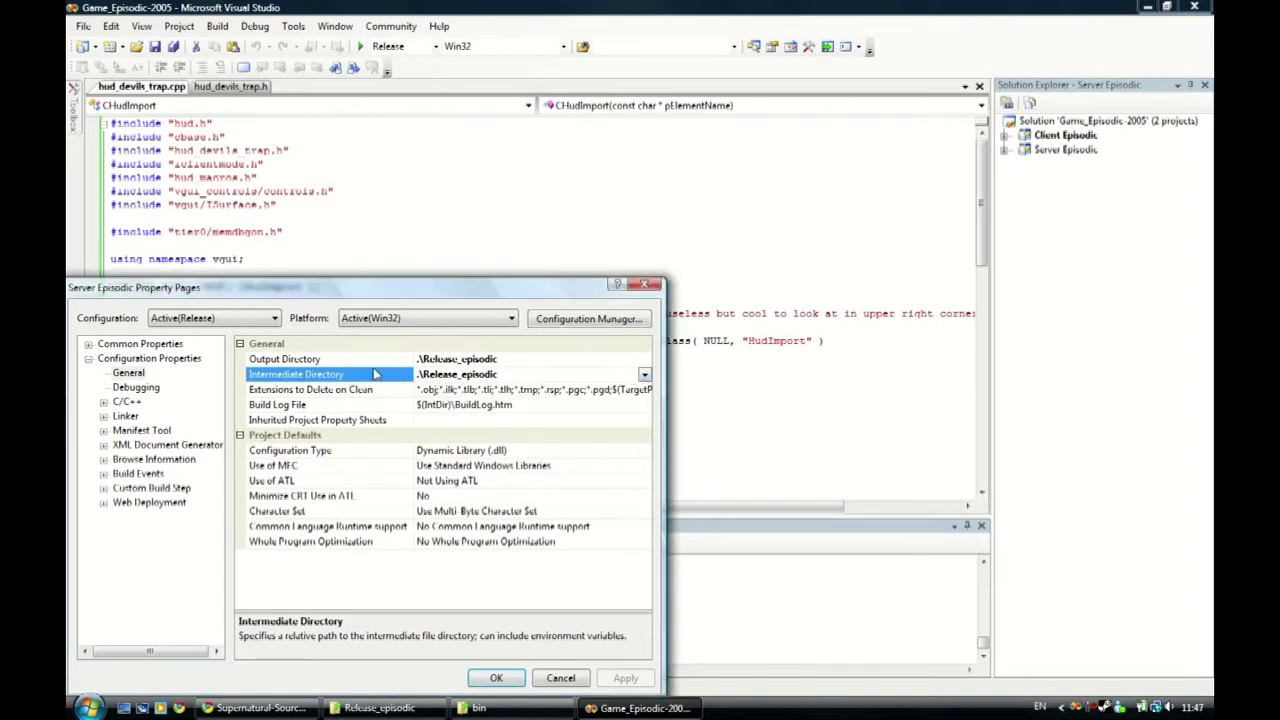
drag(390, 296, 468, 212)
click(727, 200)
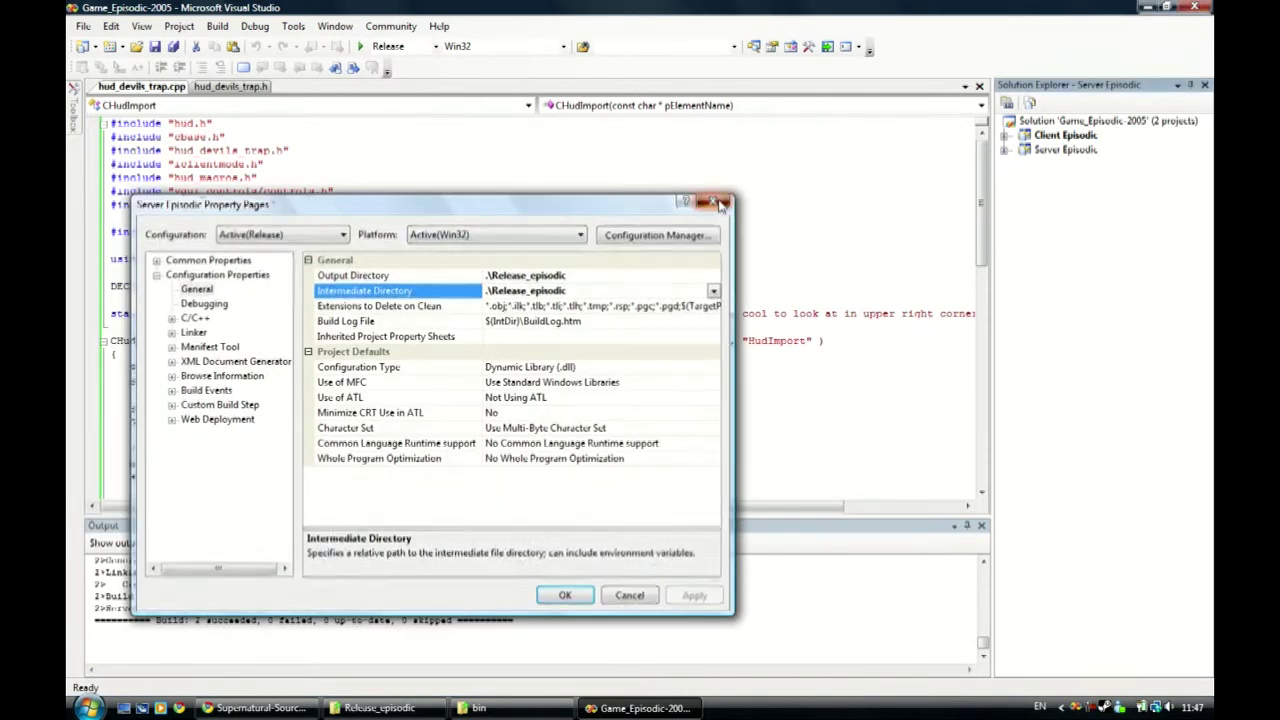
- Confirm Client.dll and Server.dll are both in the bin folder, then close Visual Studio
click(476, 708)
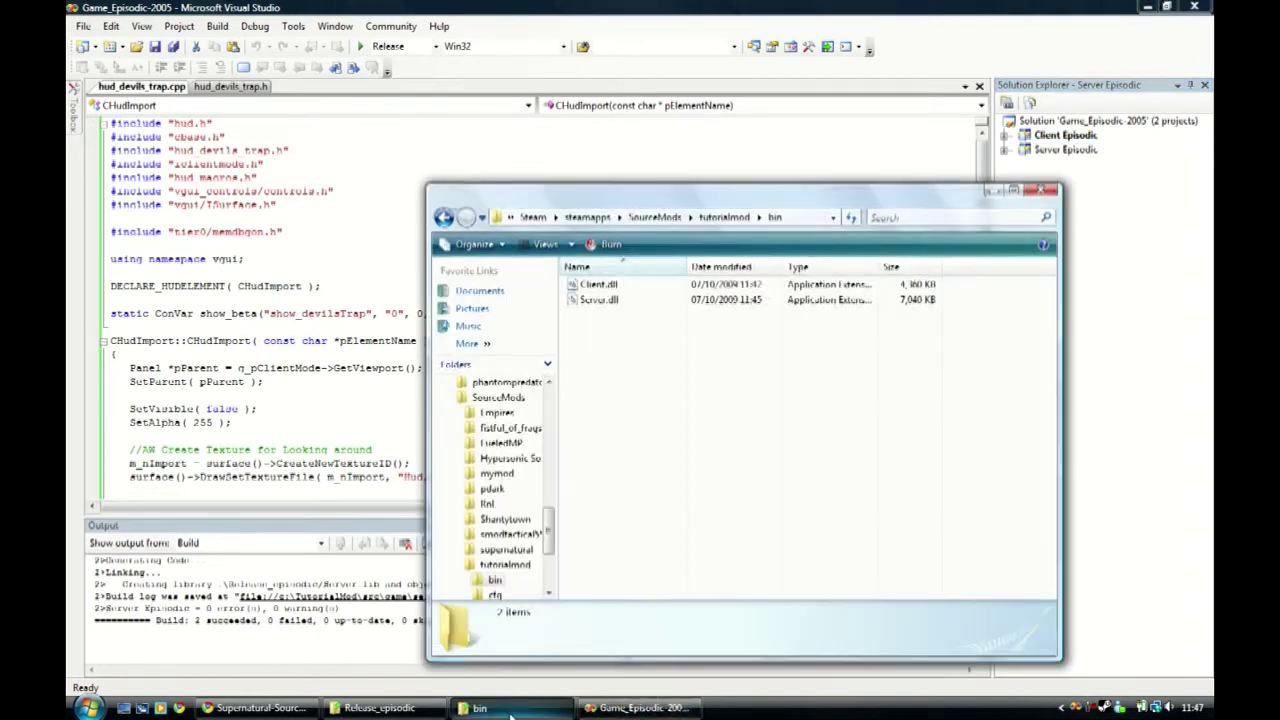
drag(688, 198, 461, 172)
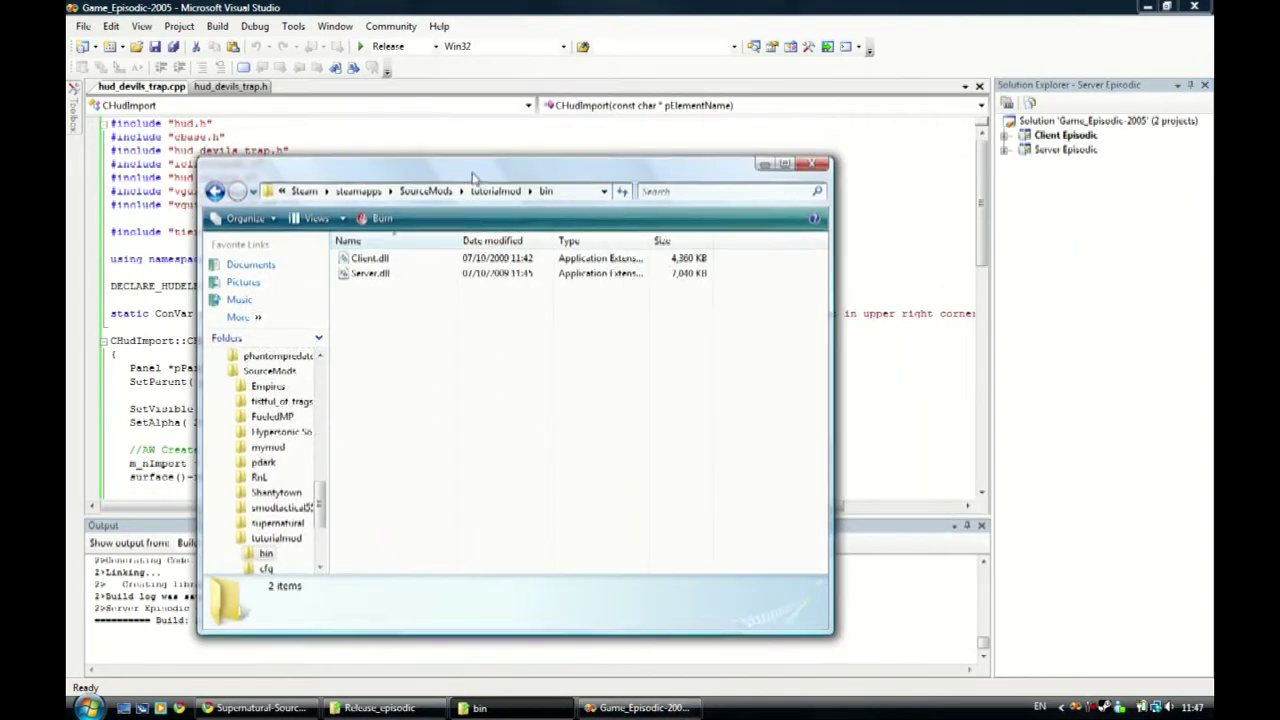
drag(433, 307, 345, 255)
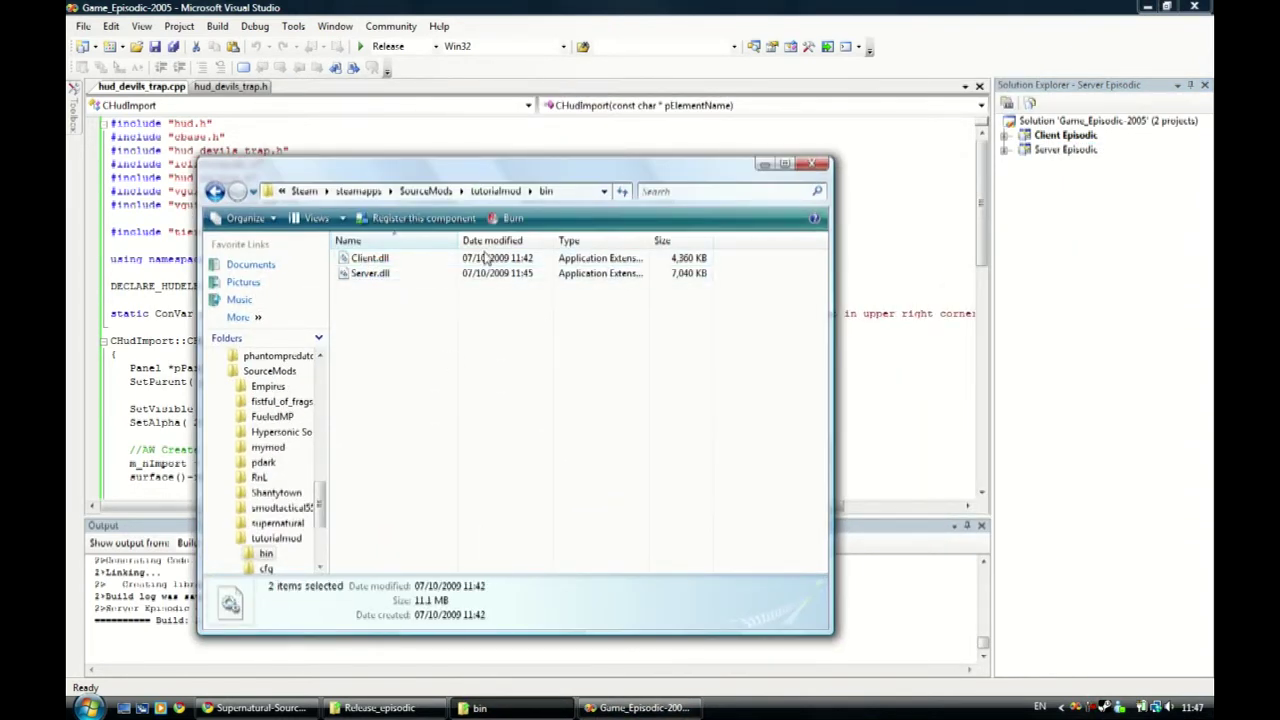
click(478, 395)
drag(496, 170, 596, 148)
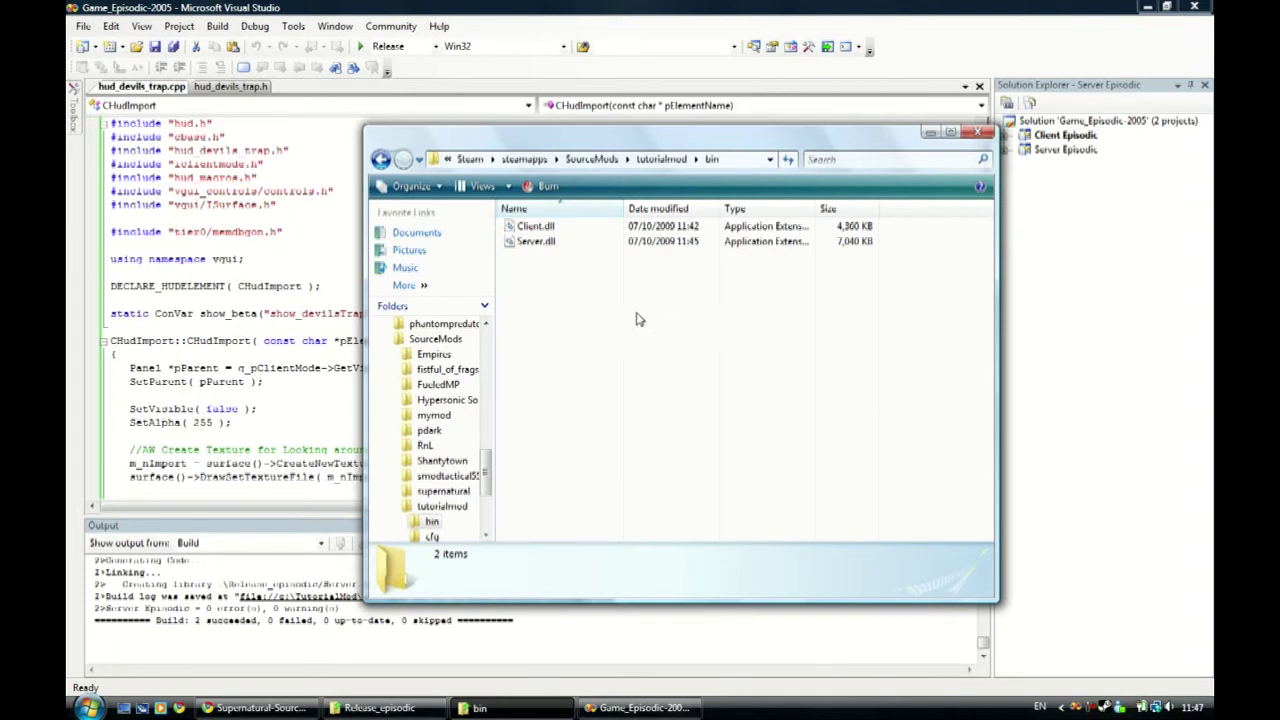
click(828, 8)
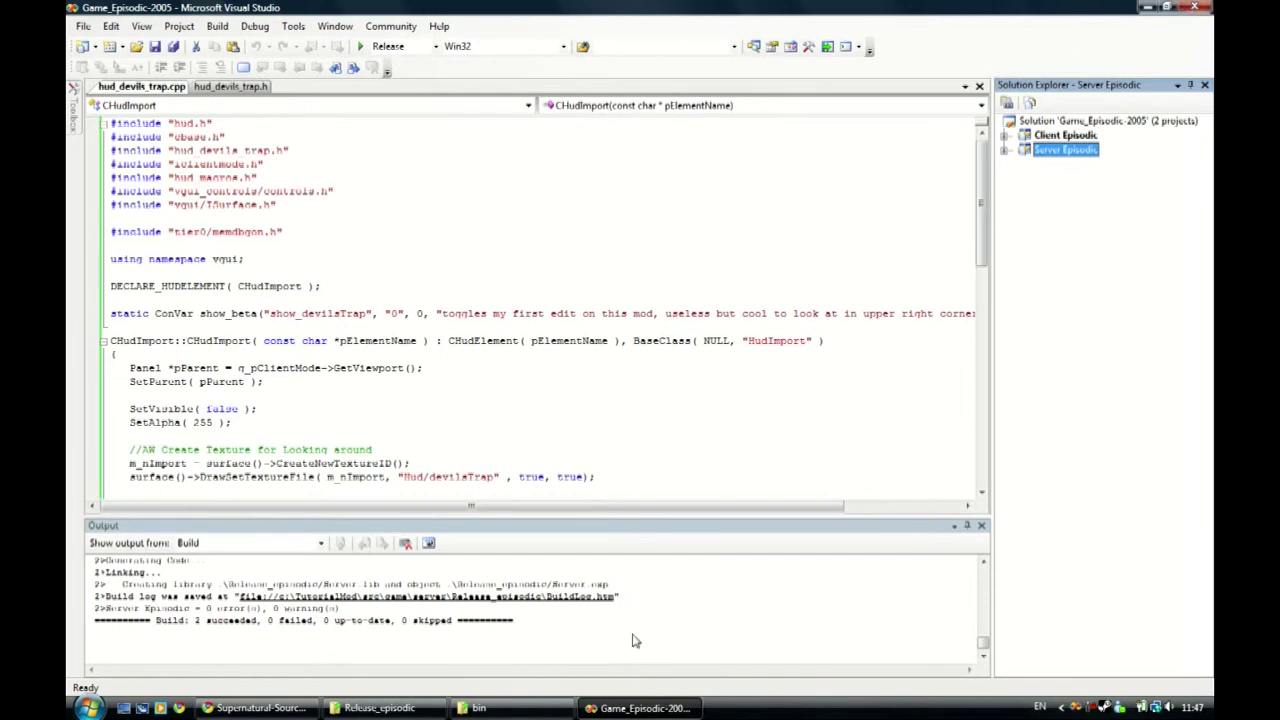
click(560, 707)
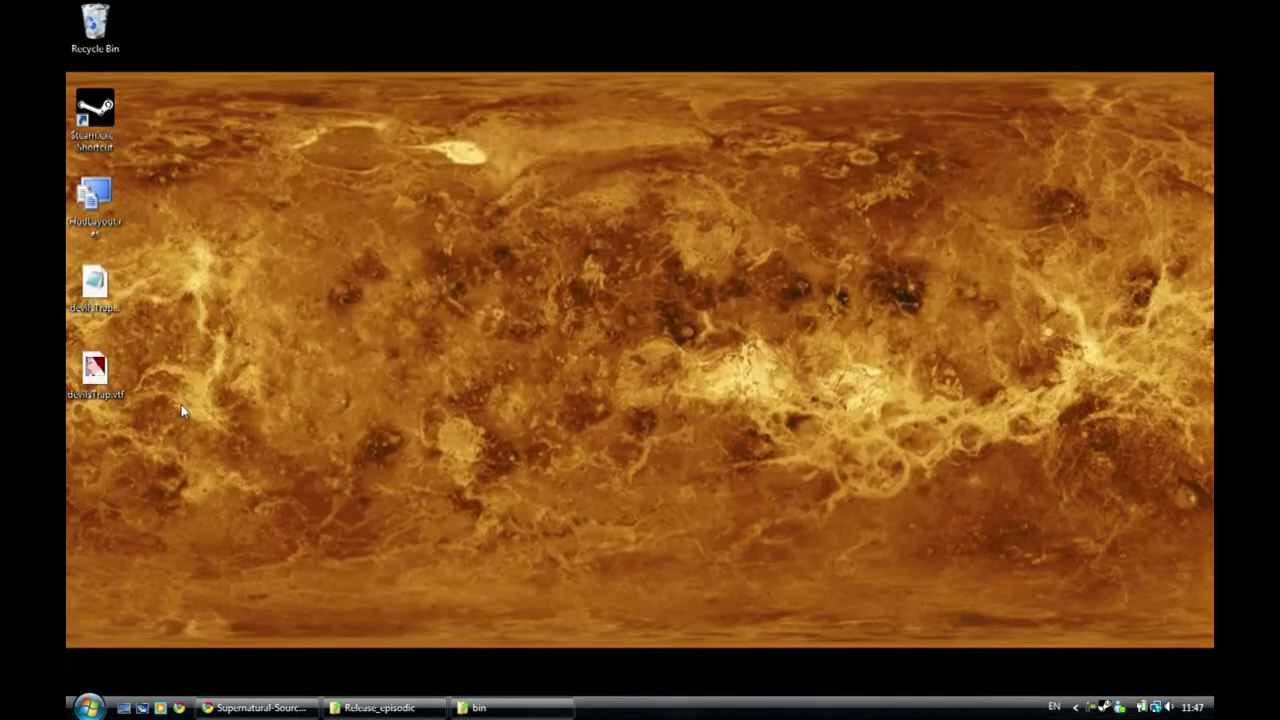
- Create a new folder named materials in tutorialmod and open it
drag(240, 452, 69, 272)
click(180, 341)
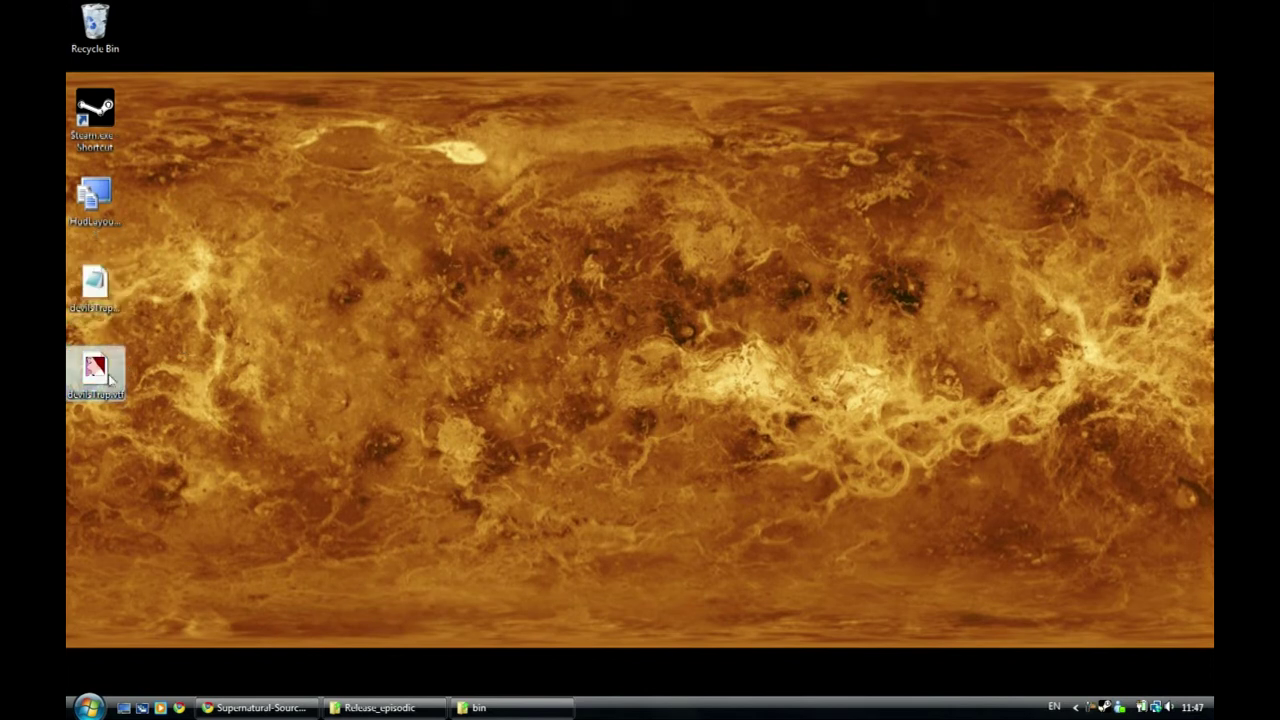
drag(110, 372, 85, 278)
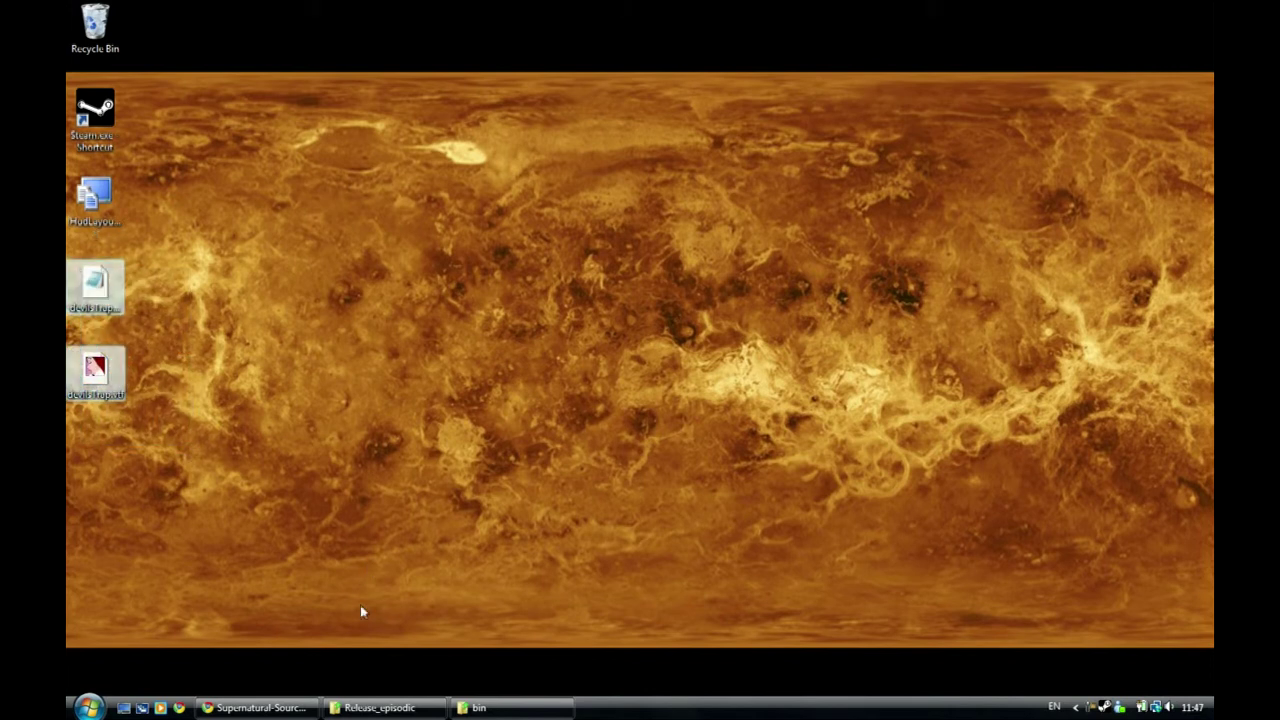
click(470, 708)
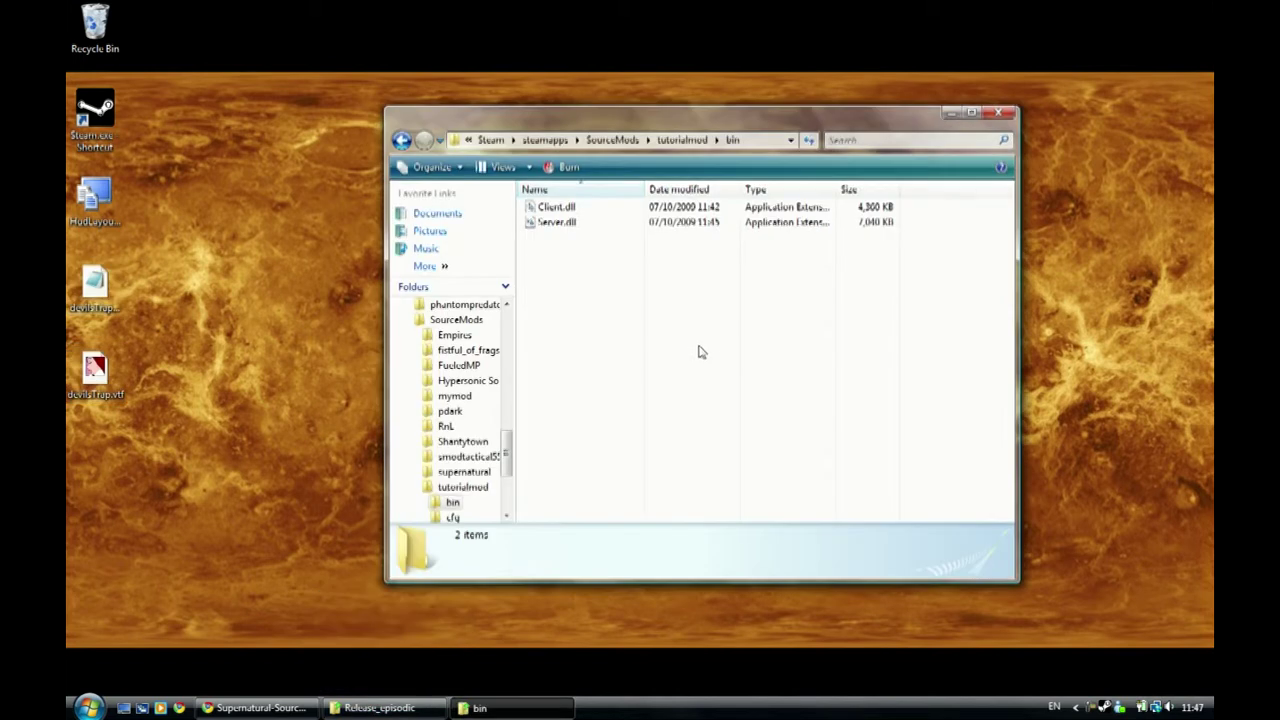
key(BackSpace)
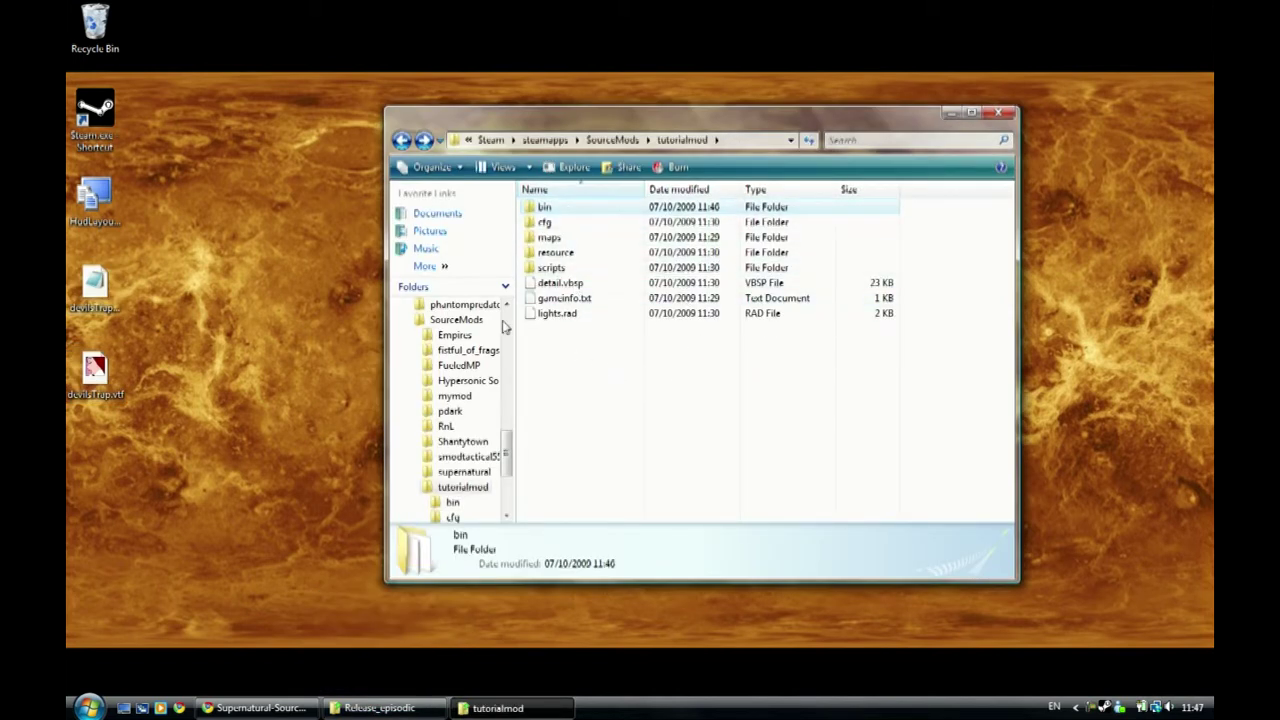
click(433, 167)
click(445, 186)
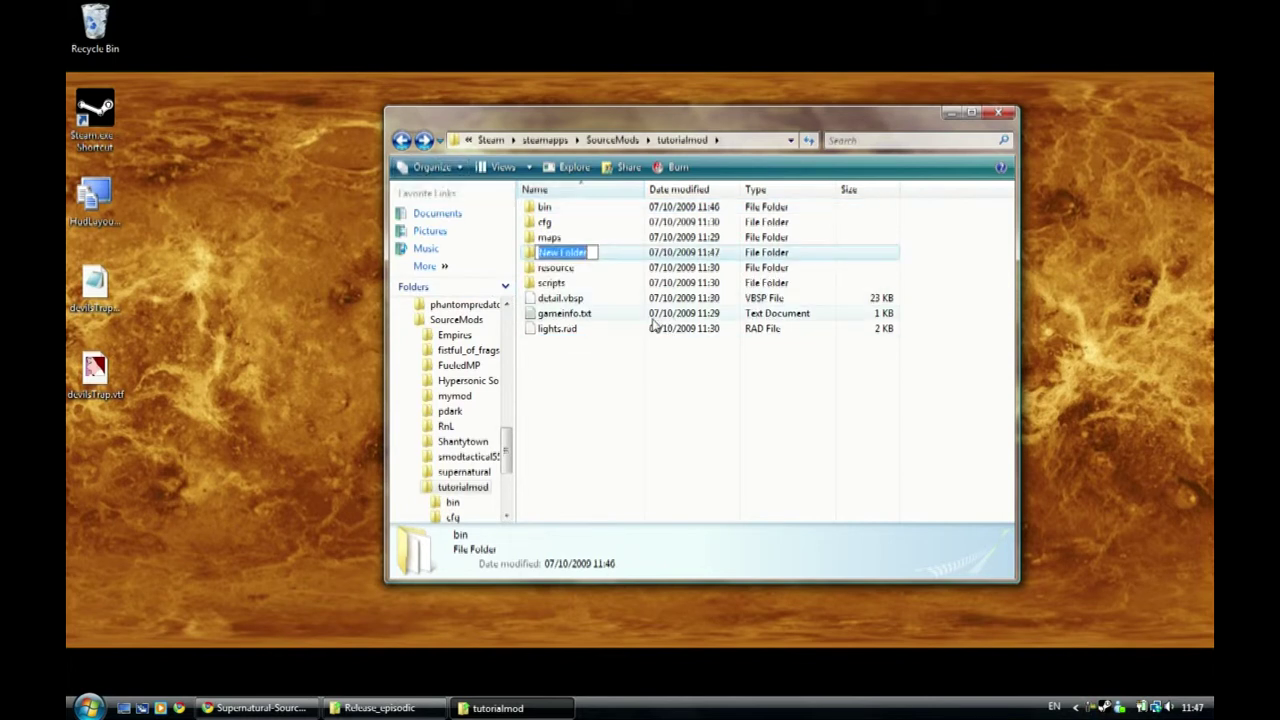
text(mater)
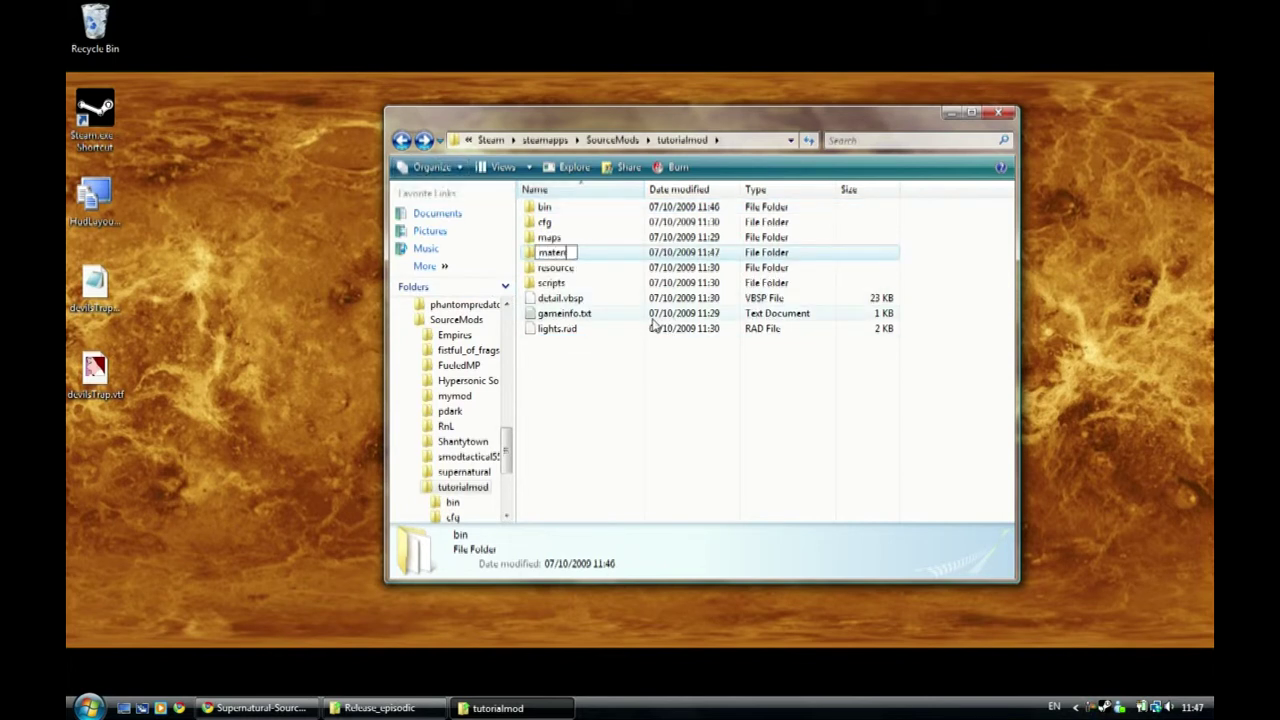
text(ials)
key(Return)
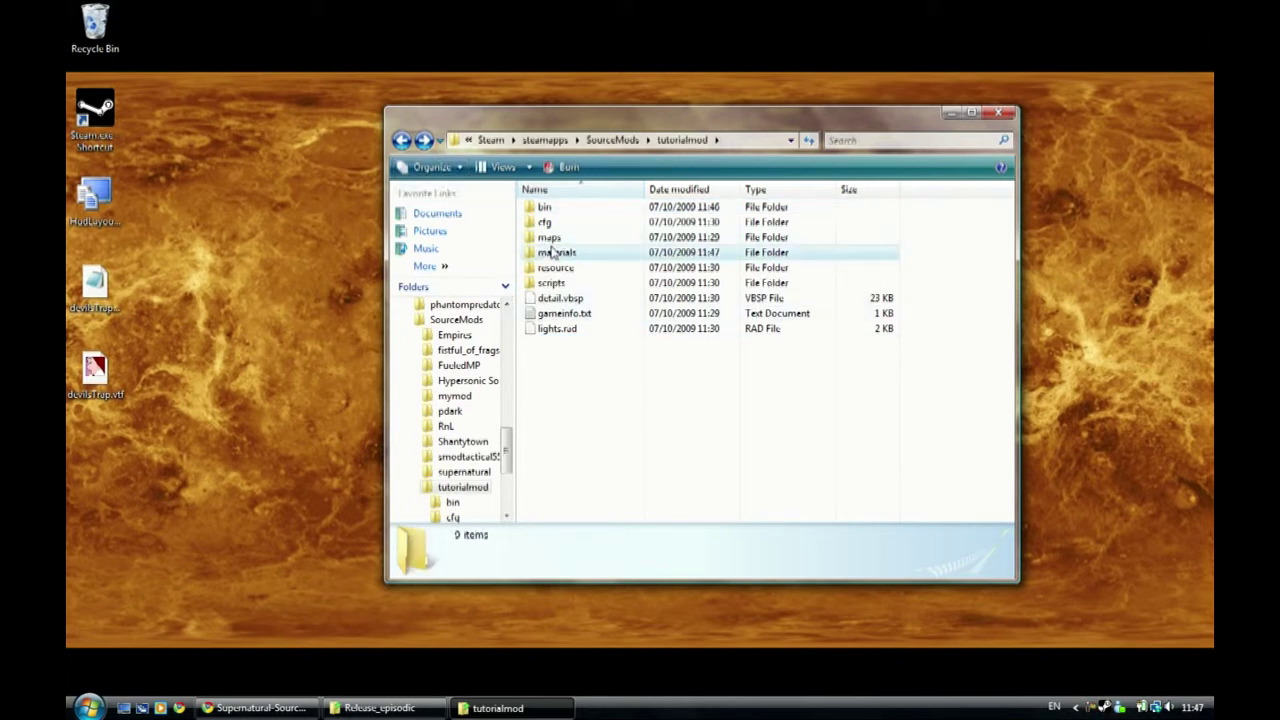
key(Return)
- Create a hud folder inside materials and paste devilsTrap.vmt and devilsTrap.vtf into it
click(432, 167)
click(437, 188)
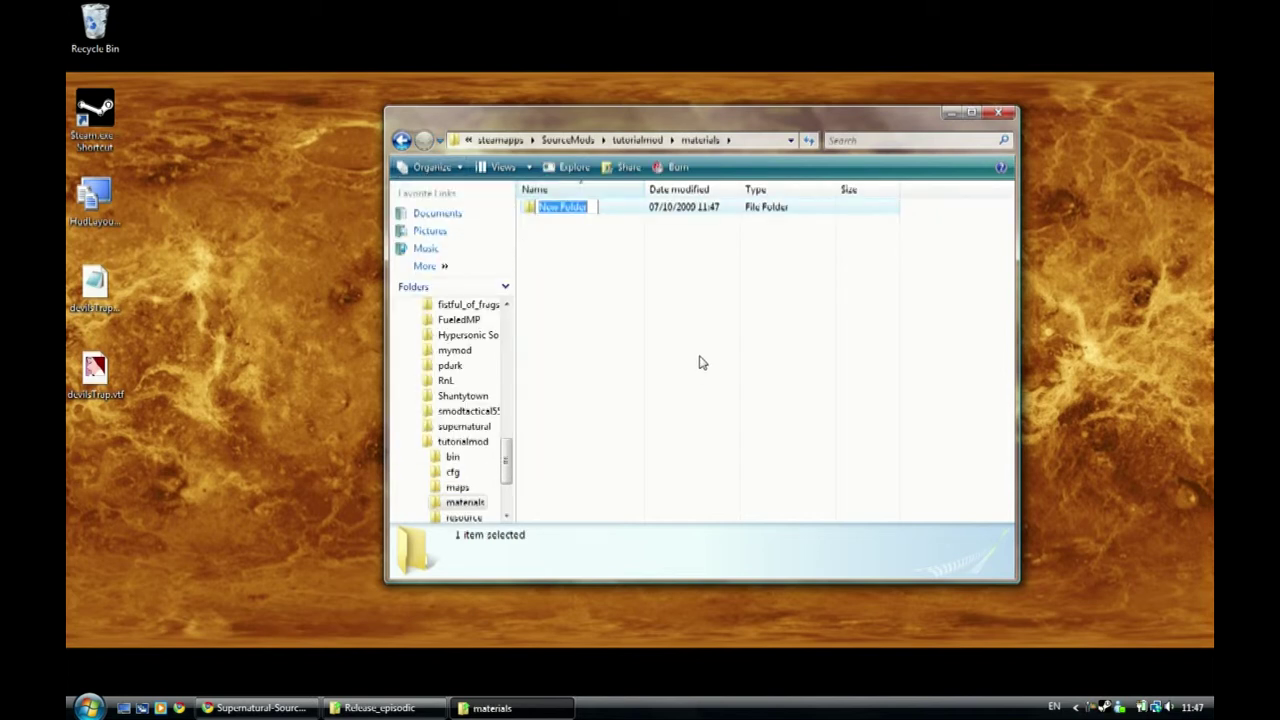
text(hud)
key(Return)
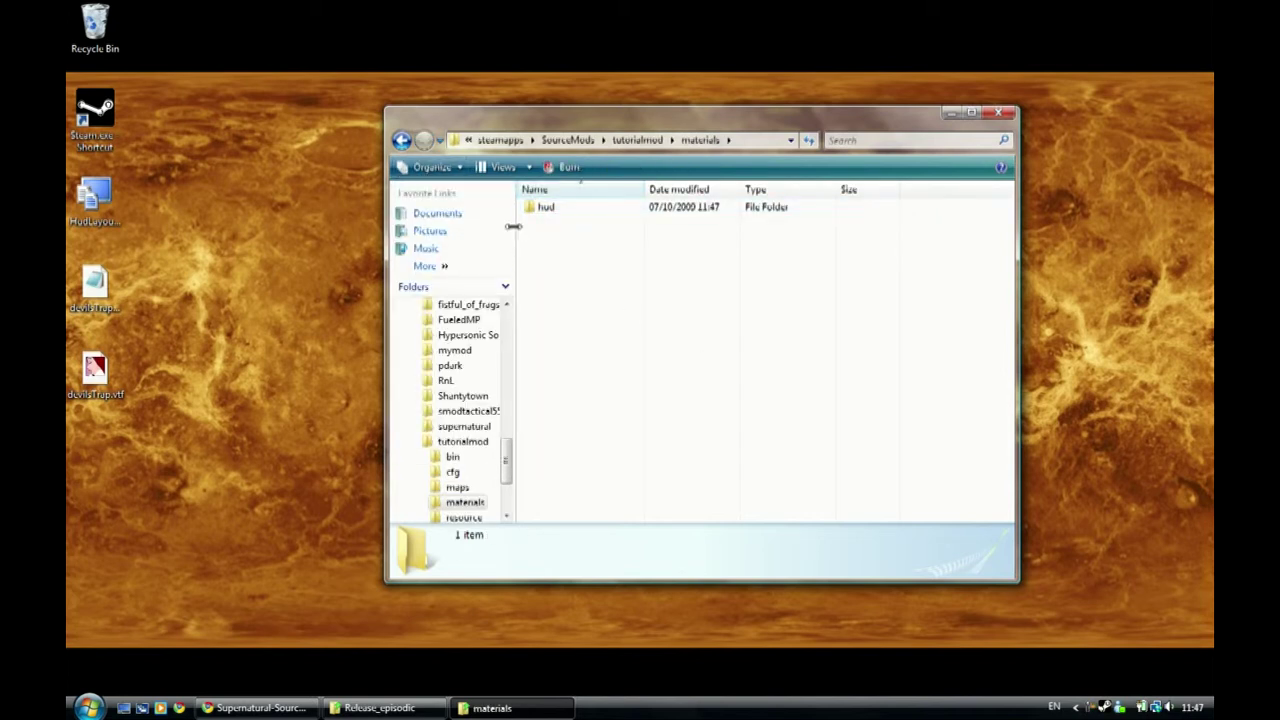
double_click(546, 207)
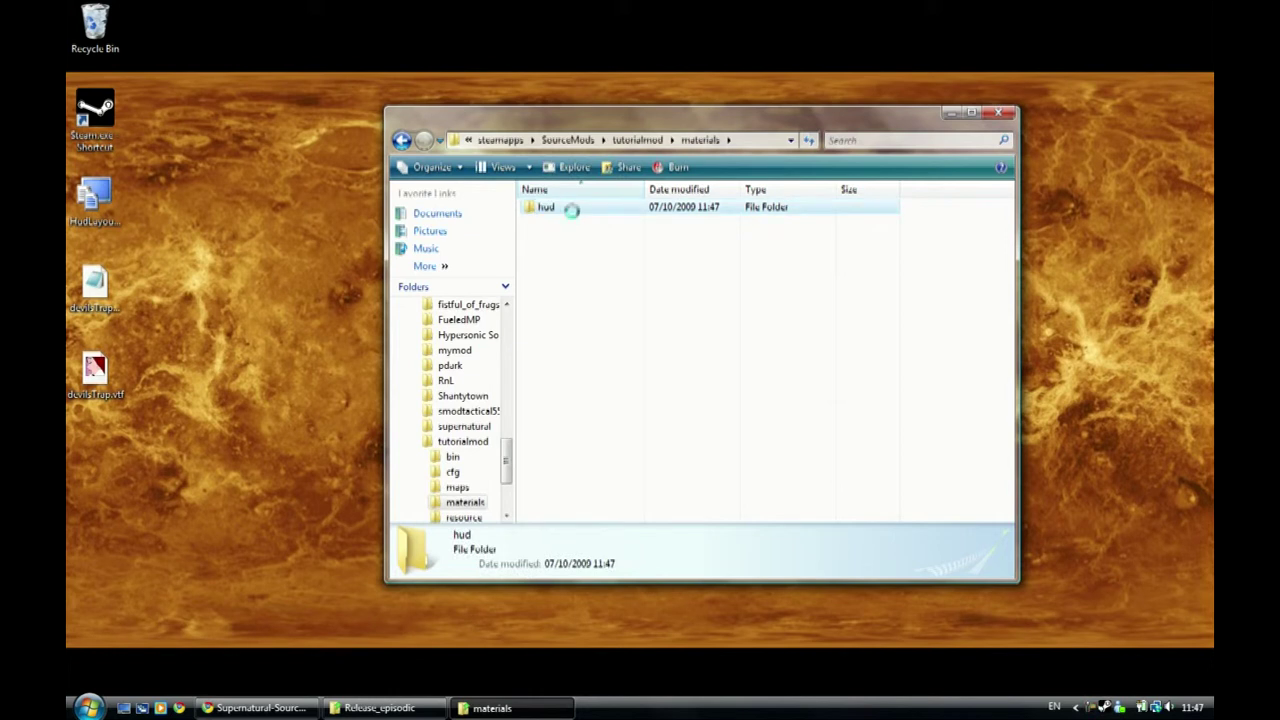
key(ctrl+v)
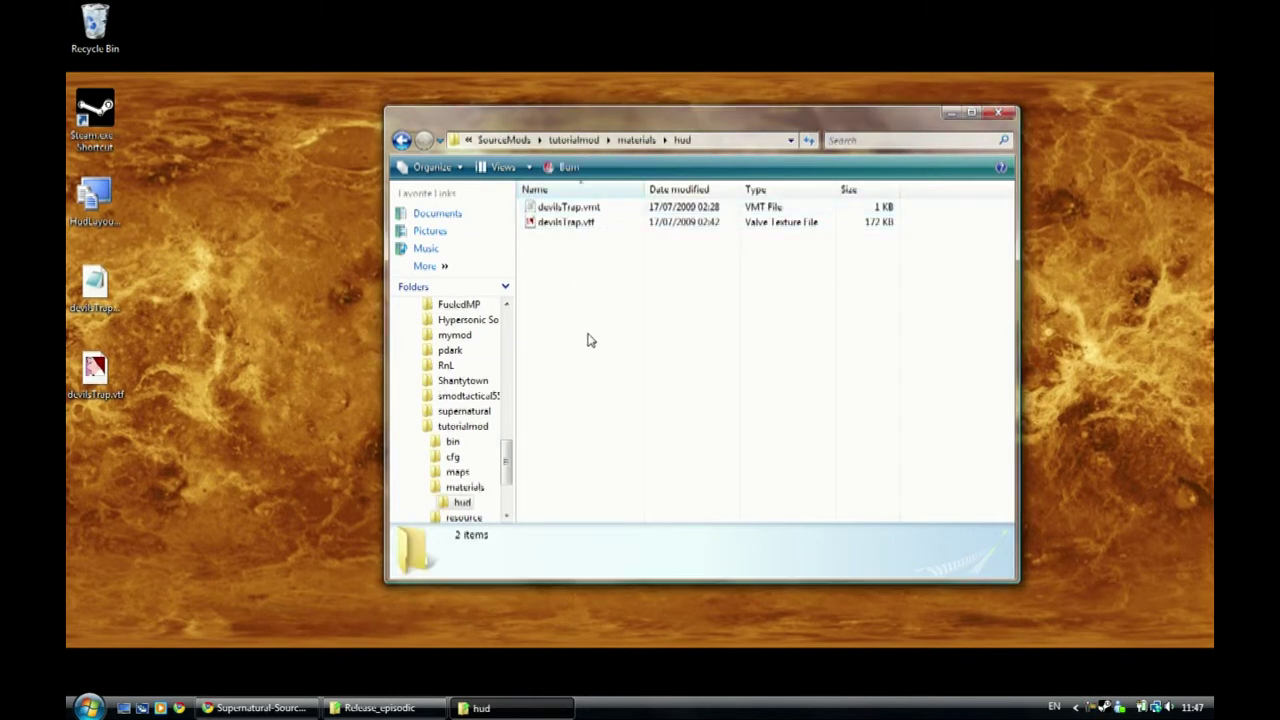
- Go to tutorialmod\scripts and bring up Open With for HudLayout.res
key(BackSpace)
key(BackSpace)
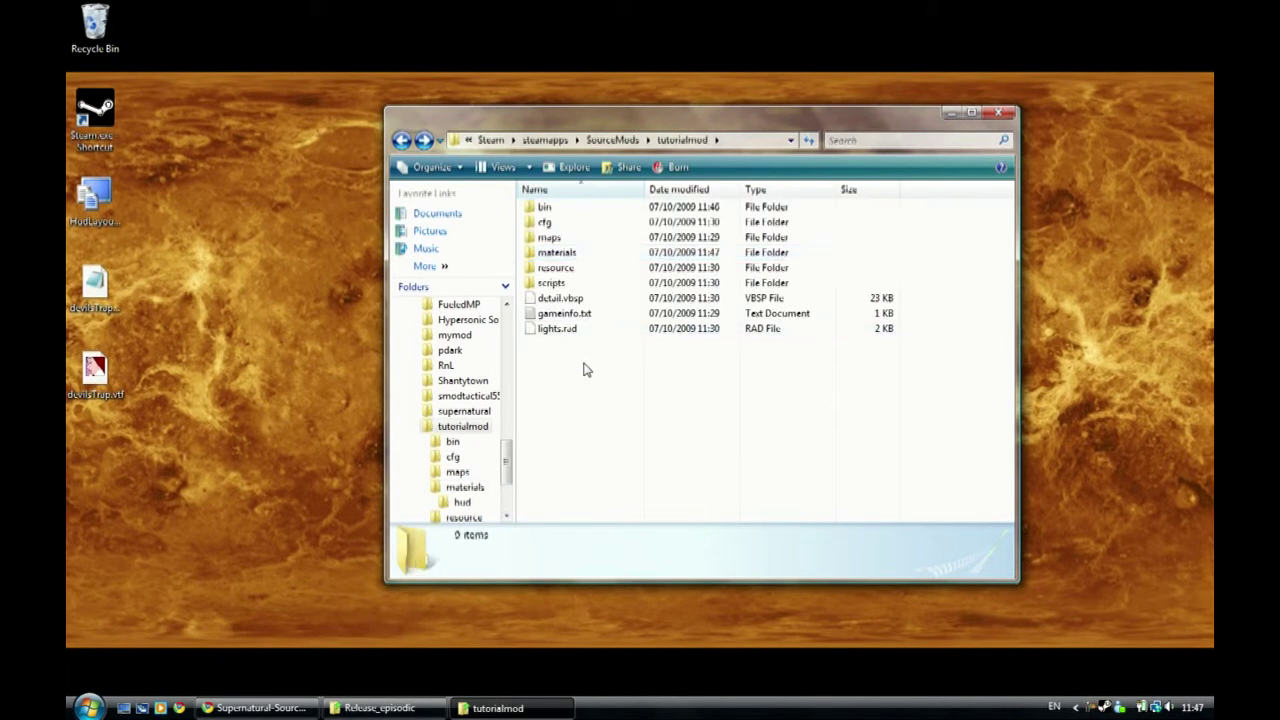
double_click(560, 285)
scroll(582, 290, down, 7)
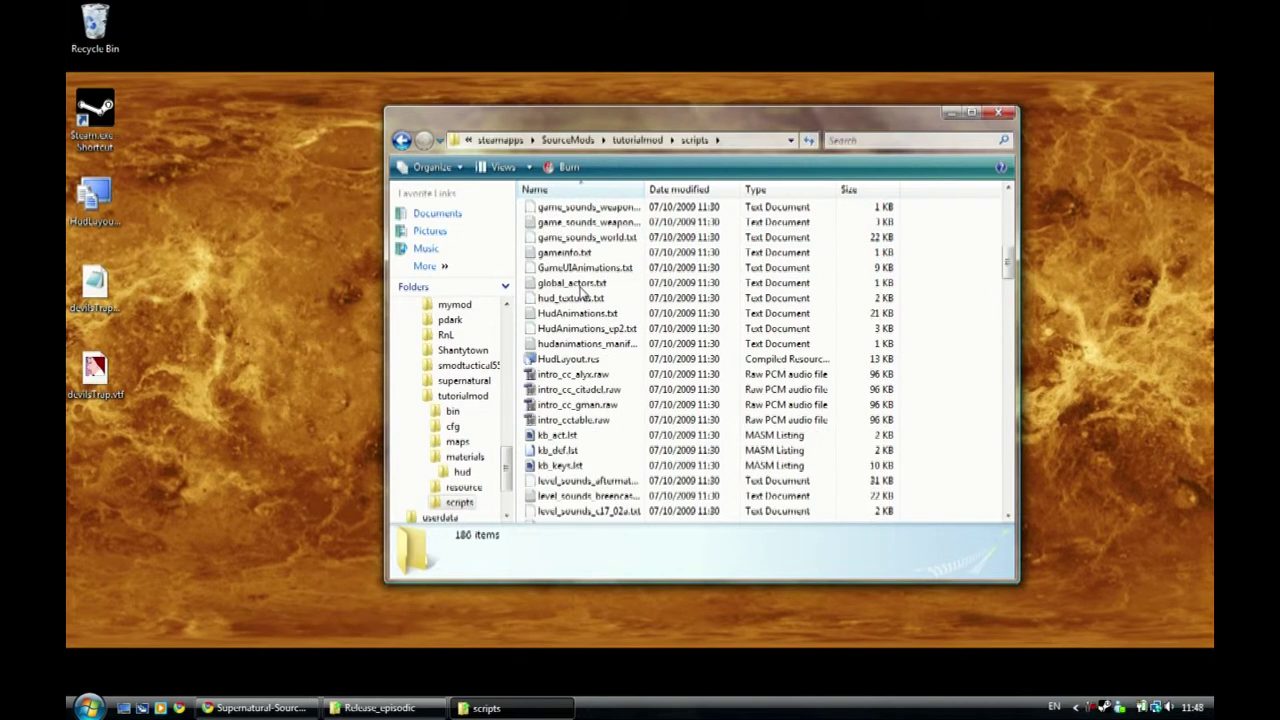
click(572, 363)
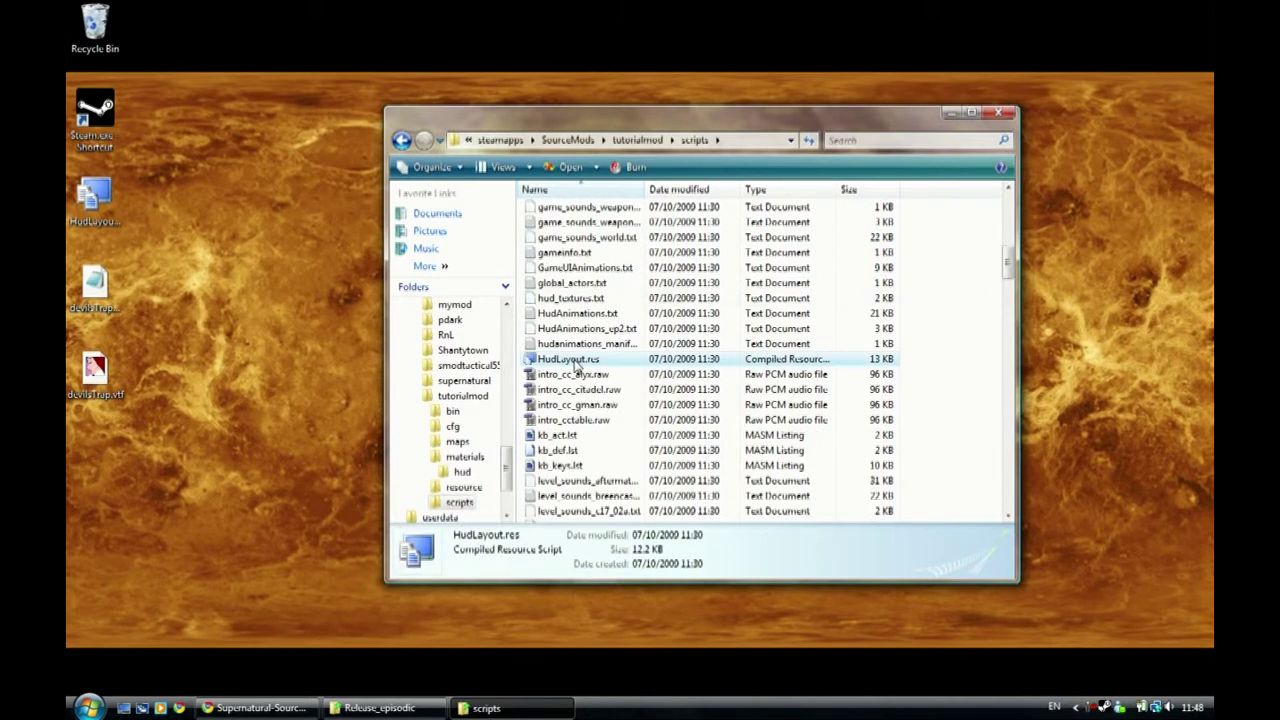
right_click(575, 363)
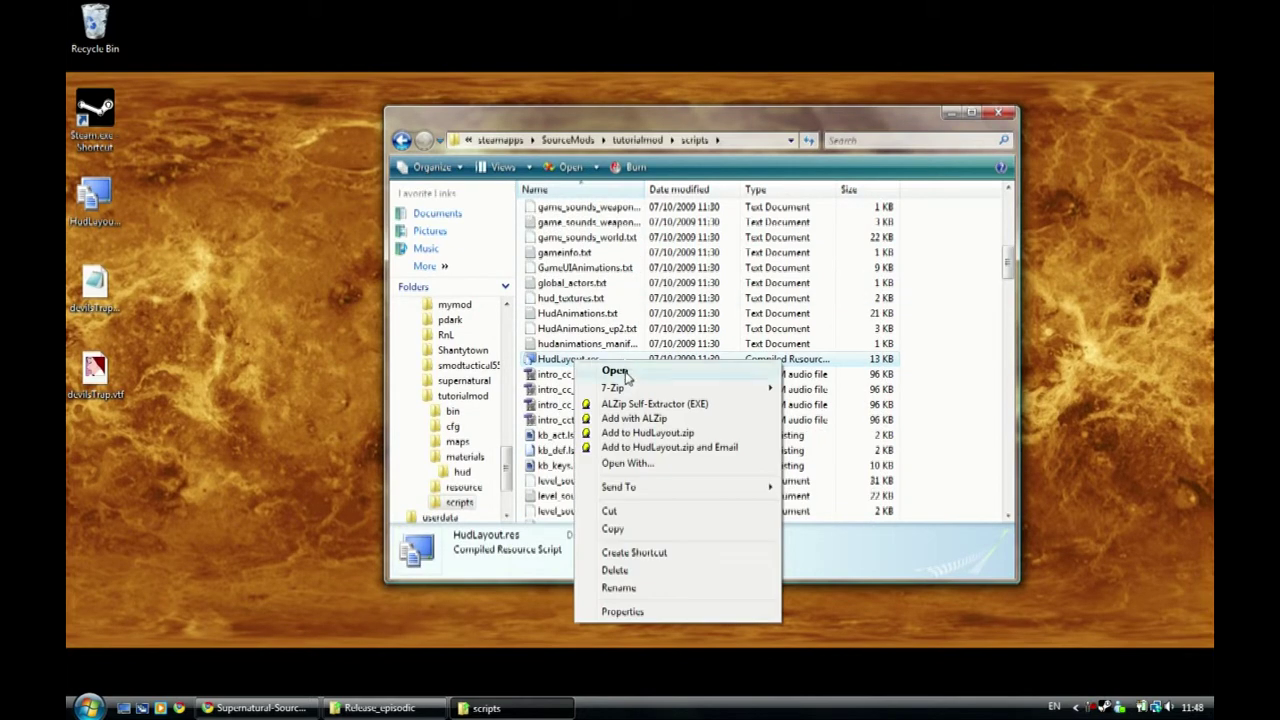
click(646, 466)
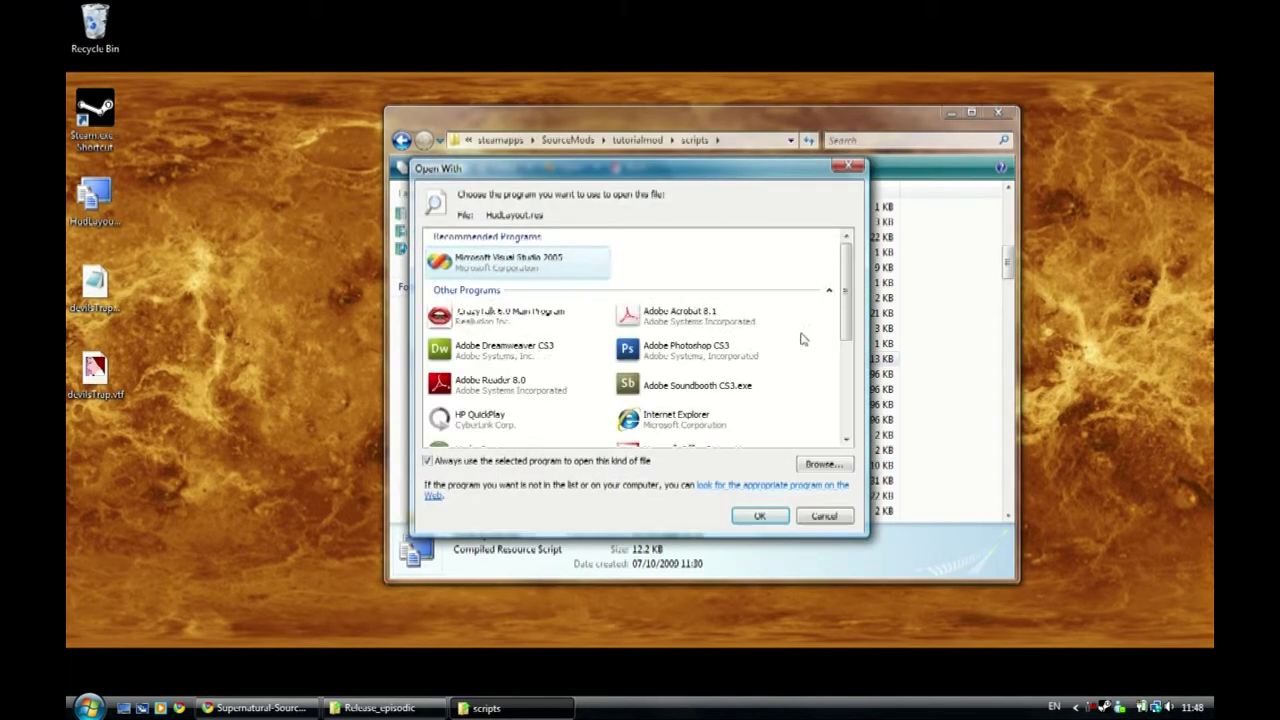
- Open the mod's HudLayout.res in Notepad beside the desktop copy of the file
scroll(790, 355, down, 5)
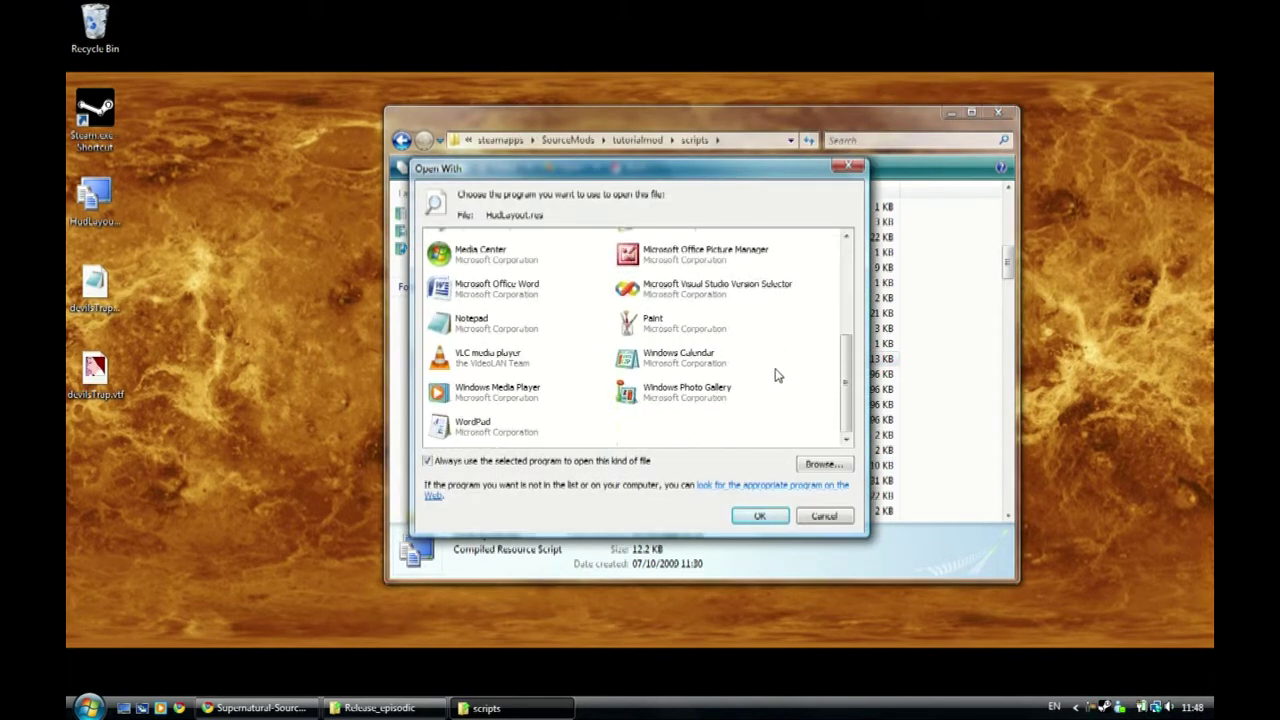
click(757, 518)
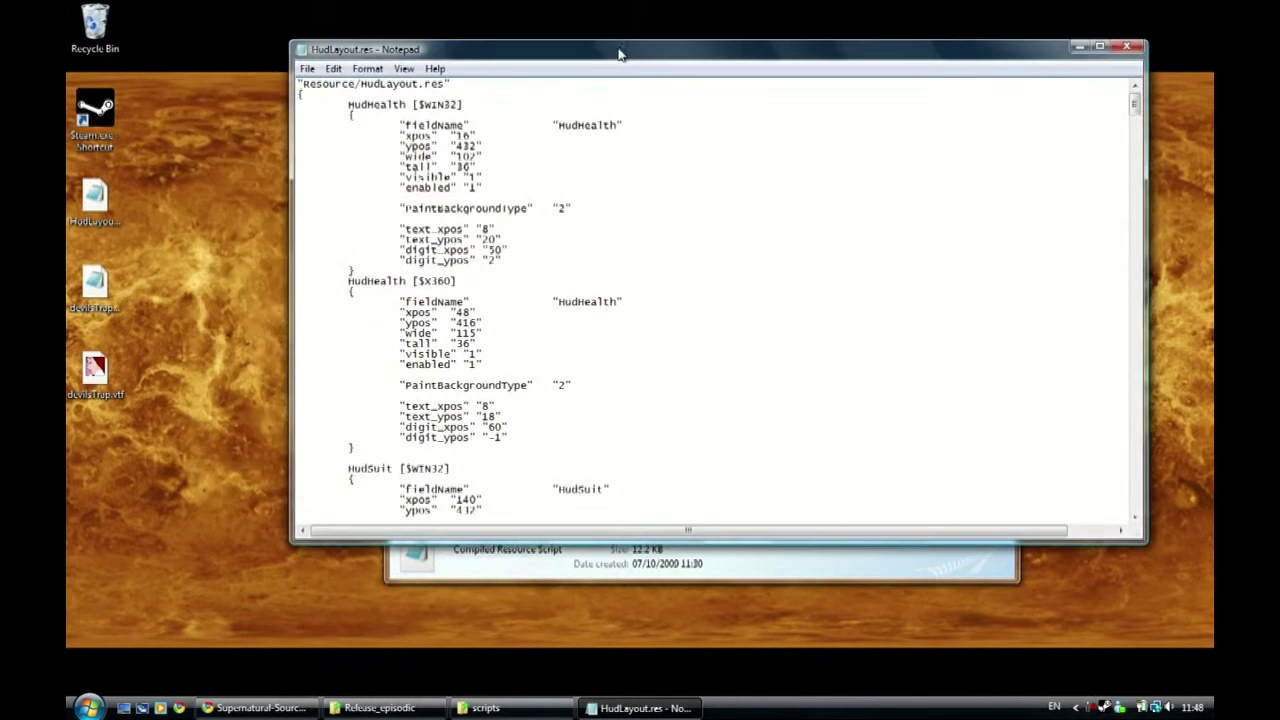
double_click(108, 208)
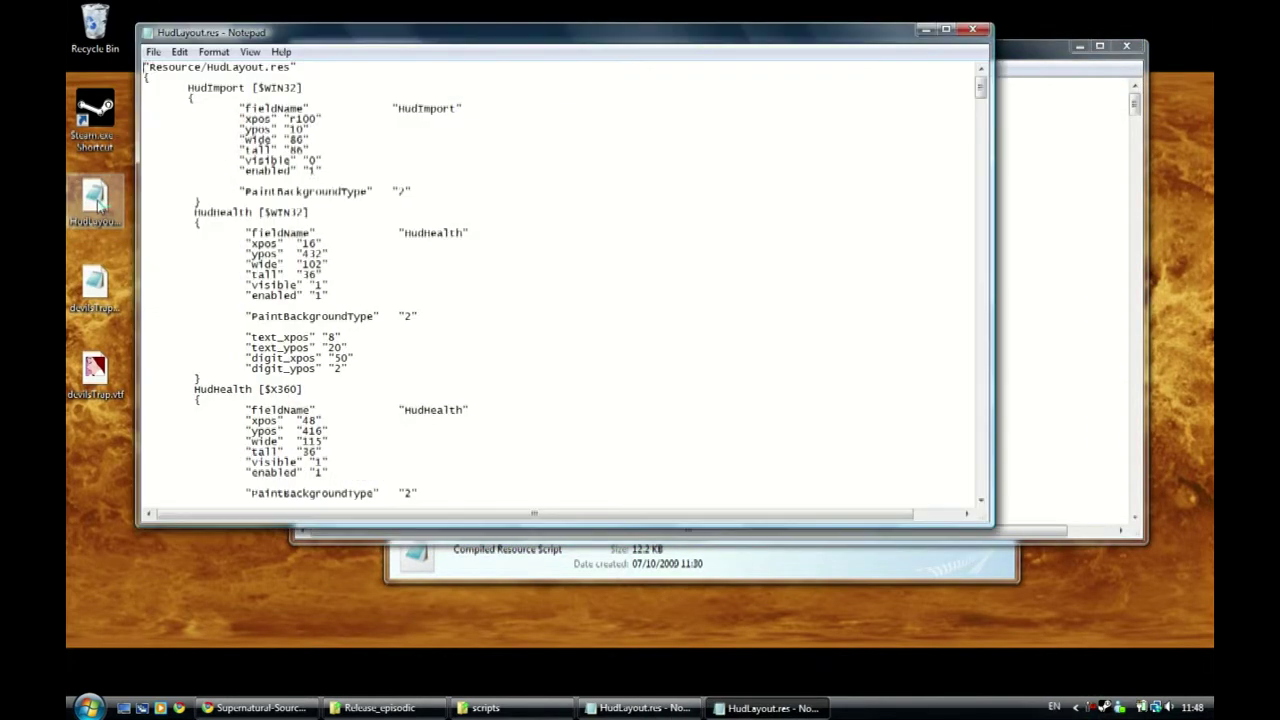
drag(449, 49, 405, 145)
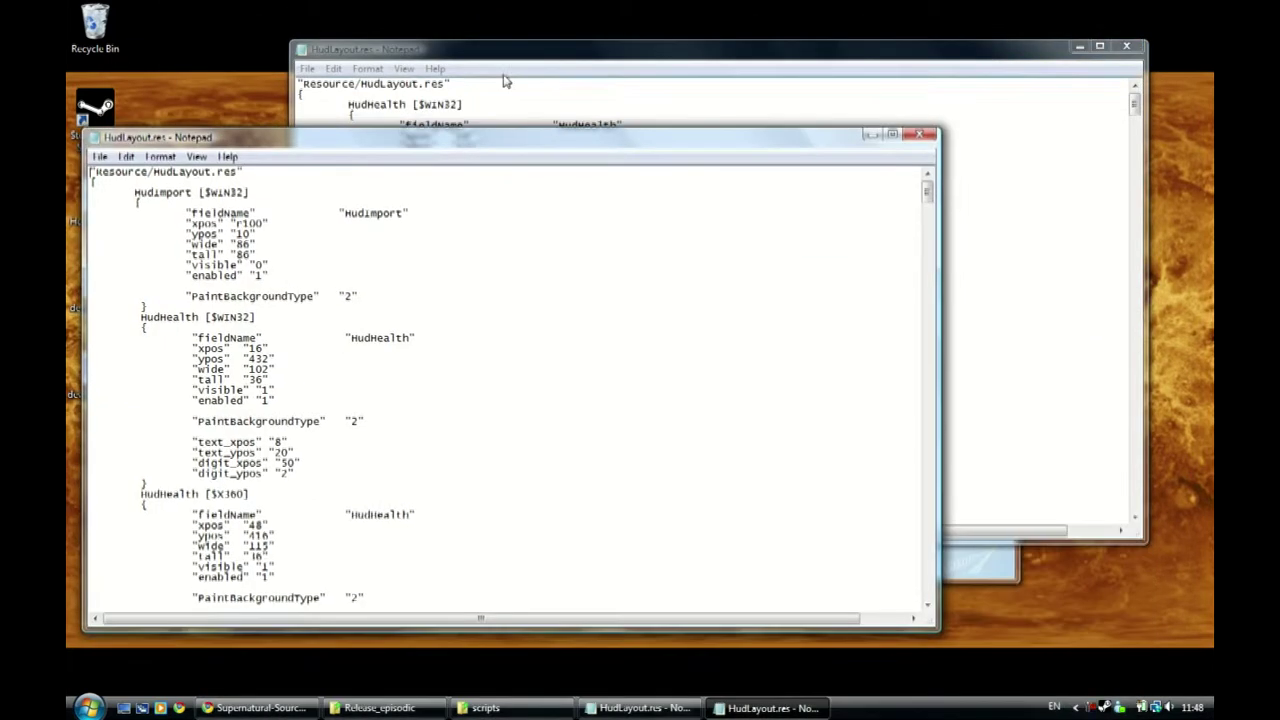
click(548, 57)
drag(548, 60, 729, 105)
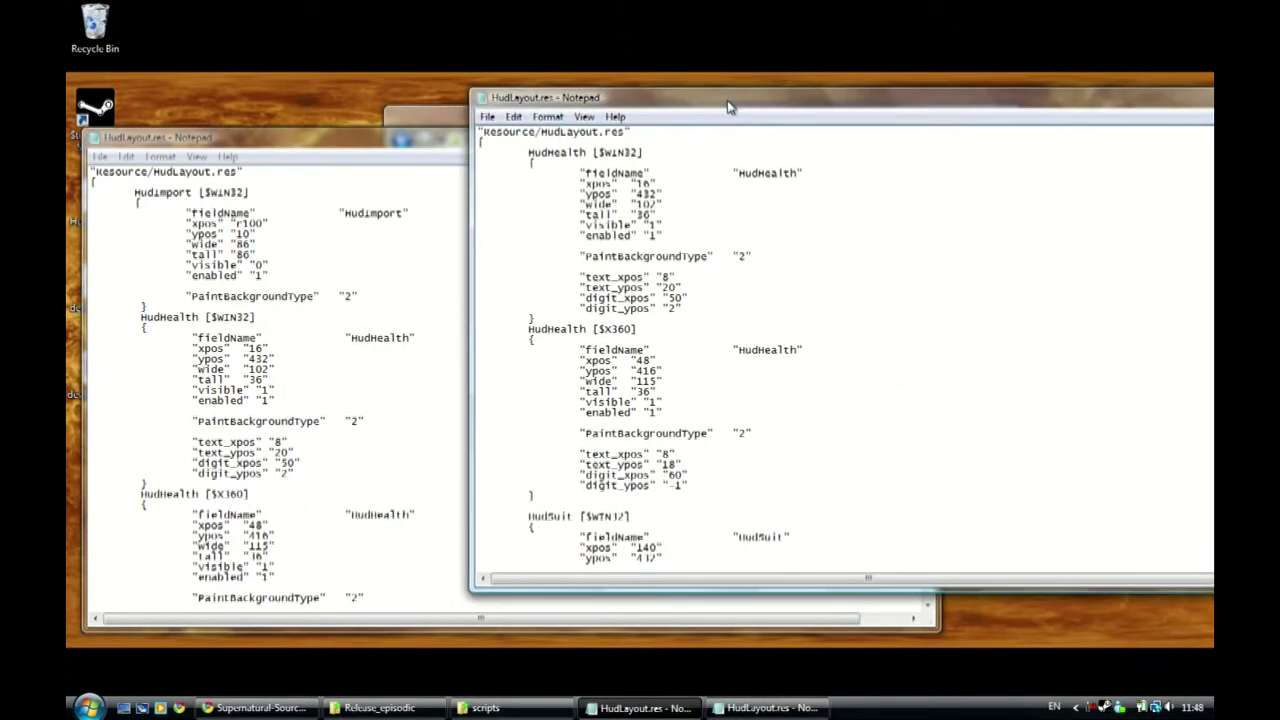
- Paste the HudImport block from the tutorial page after the opening brace and save HudLayout.res
click(250, 708)
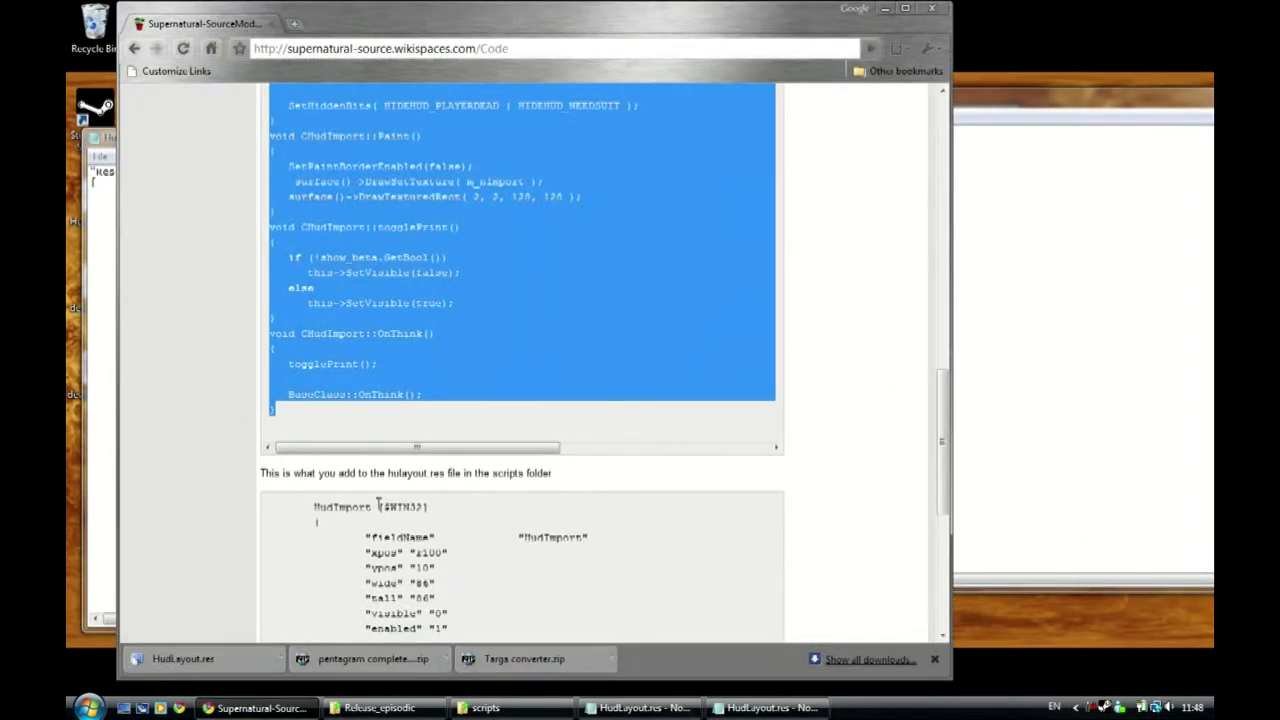
click(443, 551)
scroll(440, 550, down, 3)
drag(343, 526, 266, 340)
key(ctrl+c)
click(1120, 112)
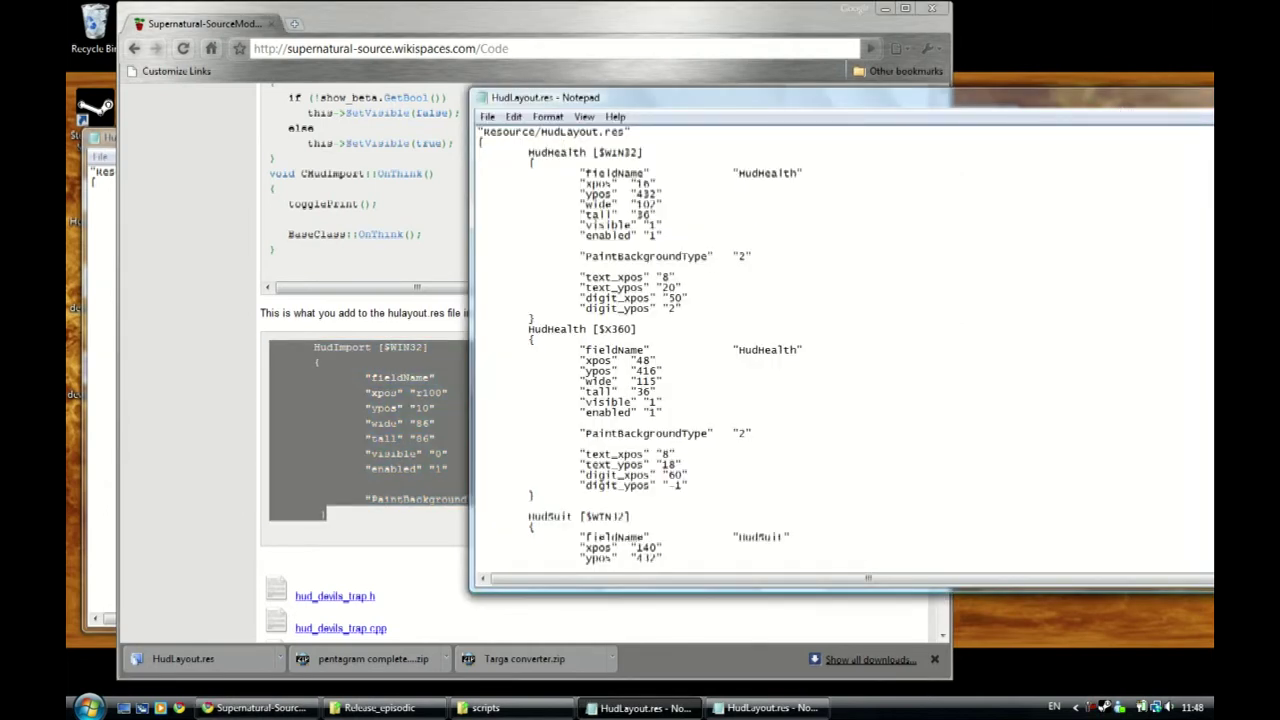
key(Return)
key(ctrl+v)
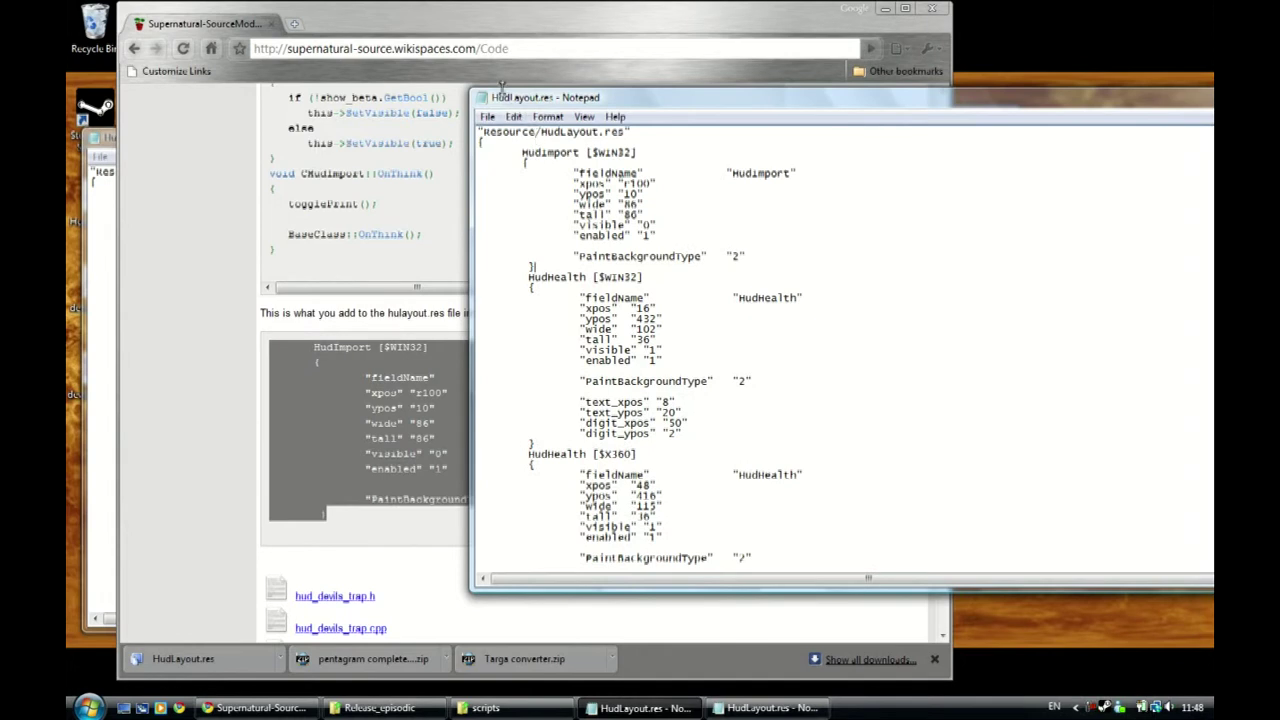
click(487, 116)
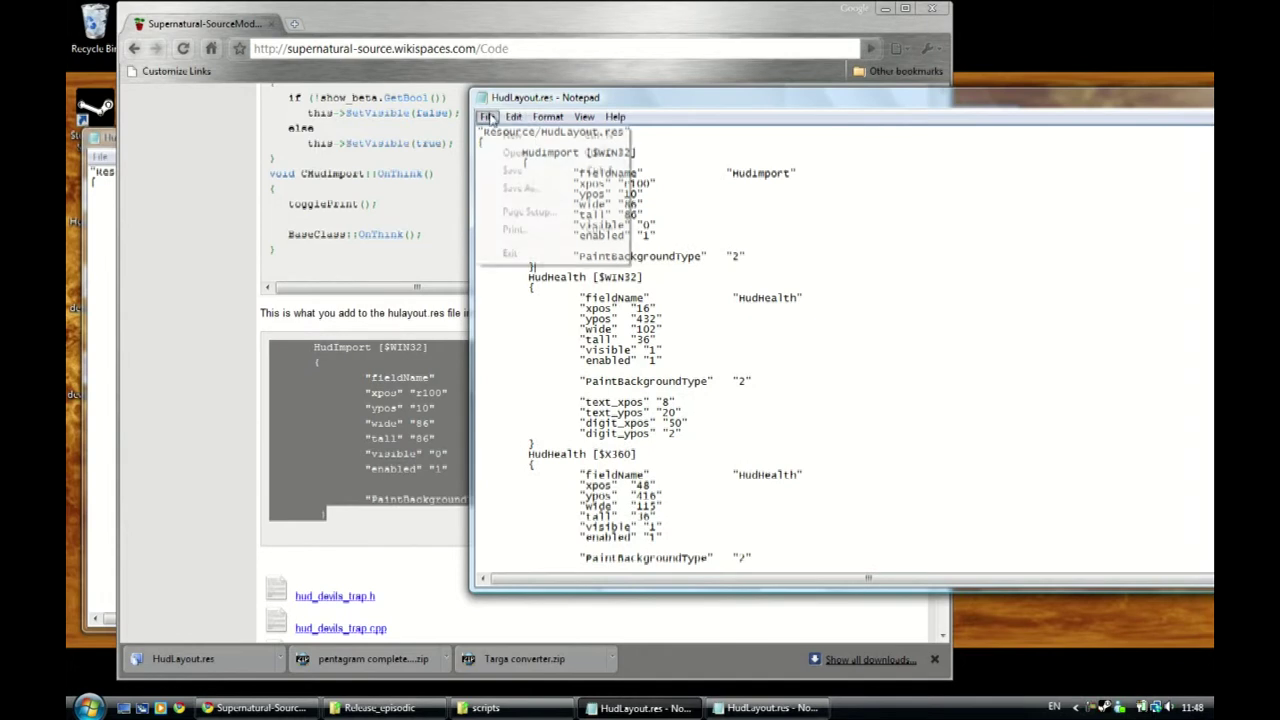
click(510, 170)
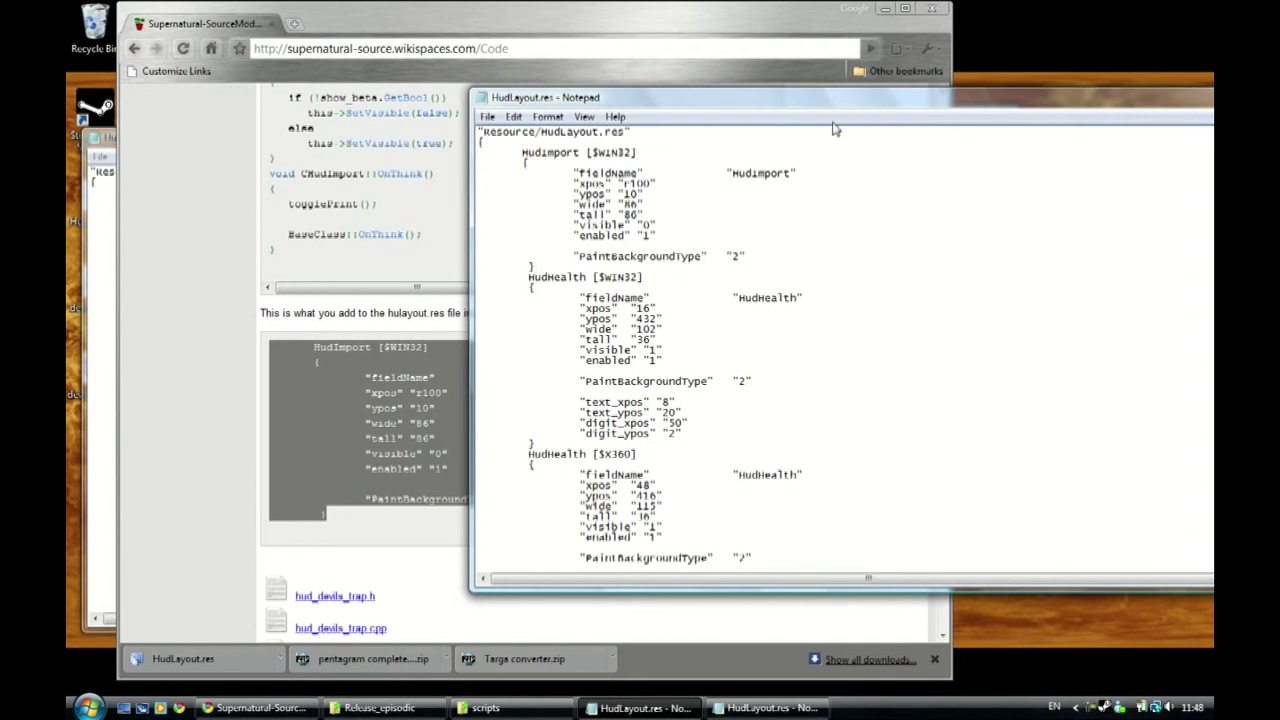
drag(844, 108, 720, 200)
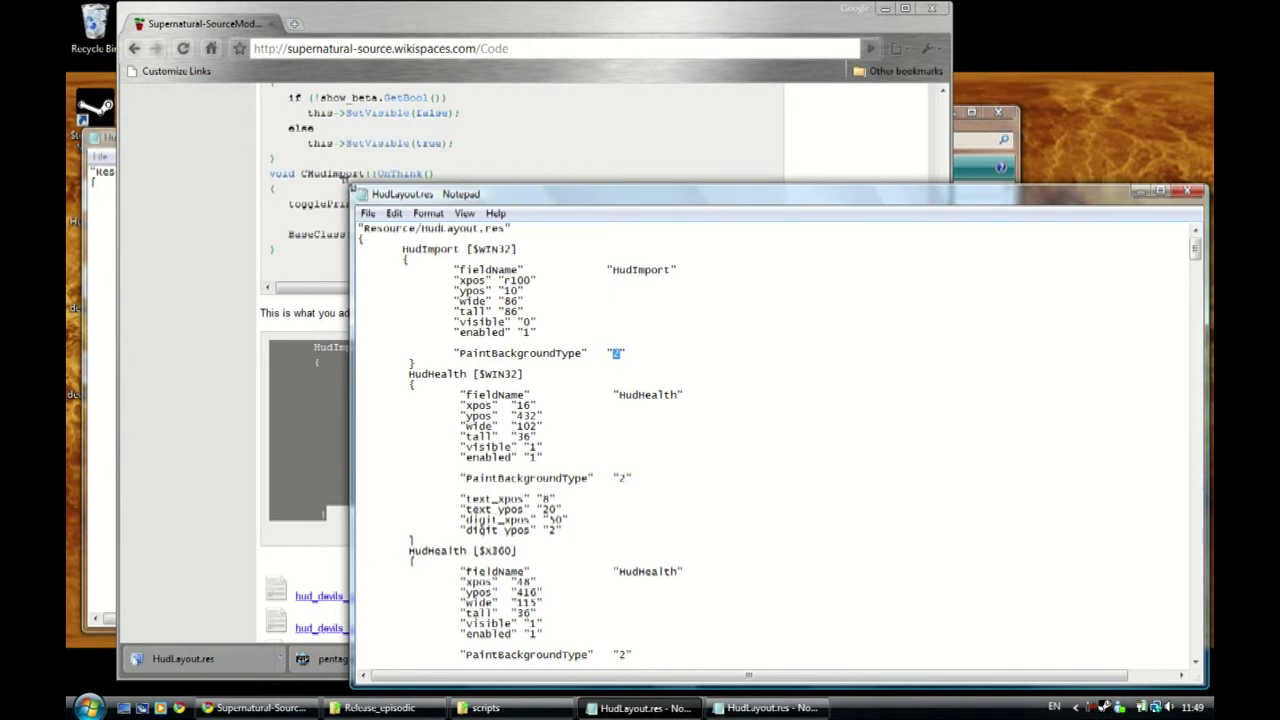
- Set the PaintBackgroundType value to 2, save HudLayout.res, and close Notepad and the tutorial page
drag(572, 204, 416, 140)
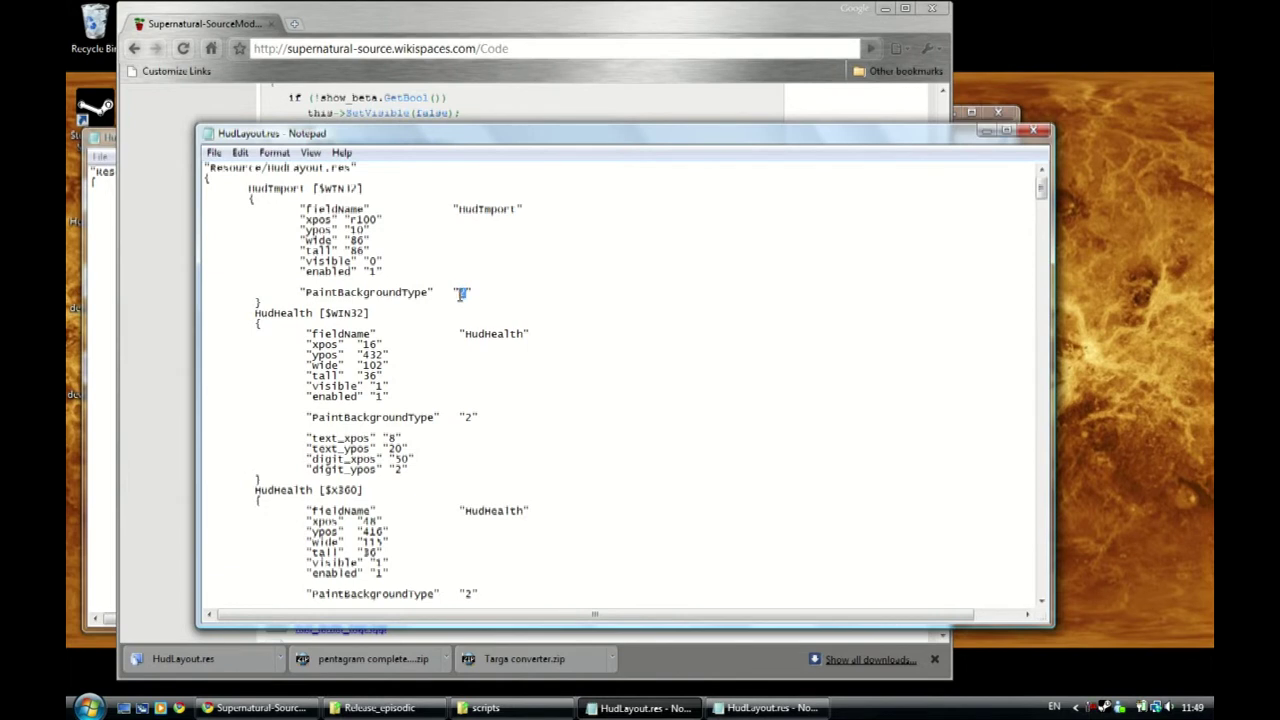
text(2)
click(453, 230)
click(214, 152)
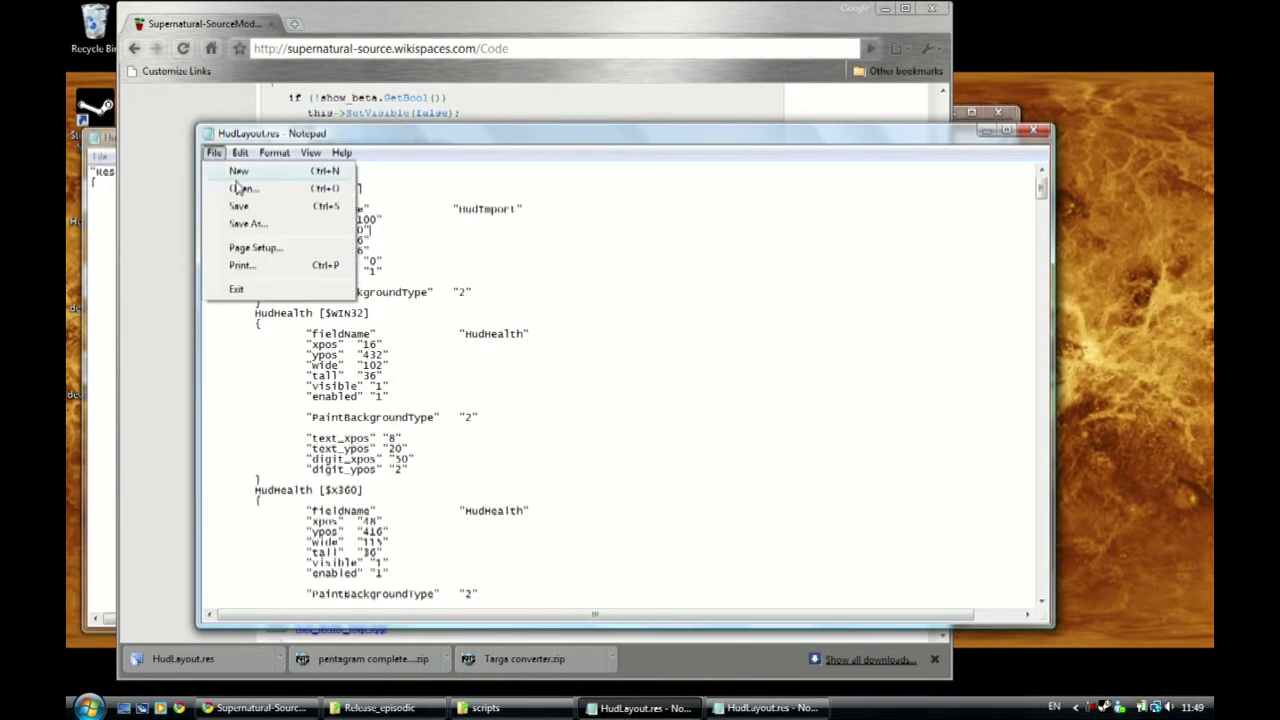
click(242, 207)
click(1038, 131)
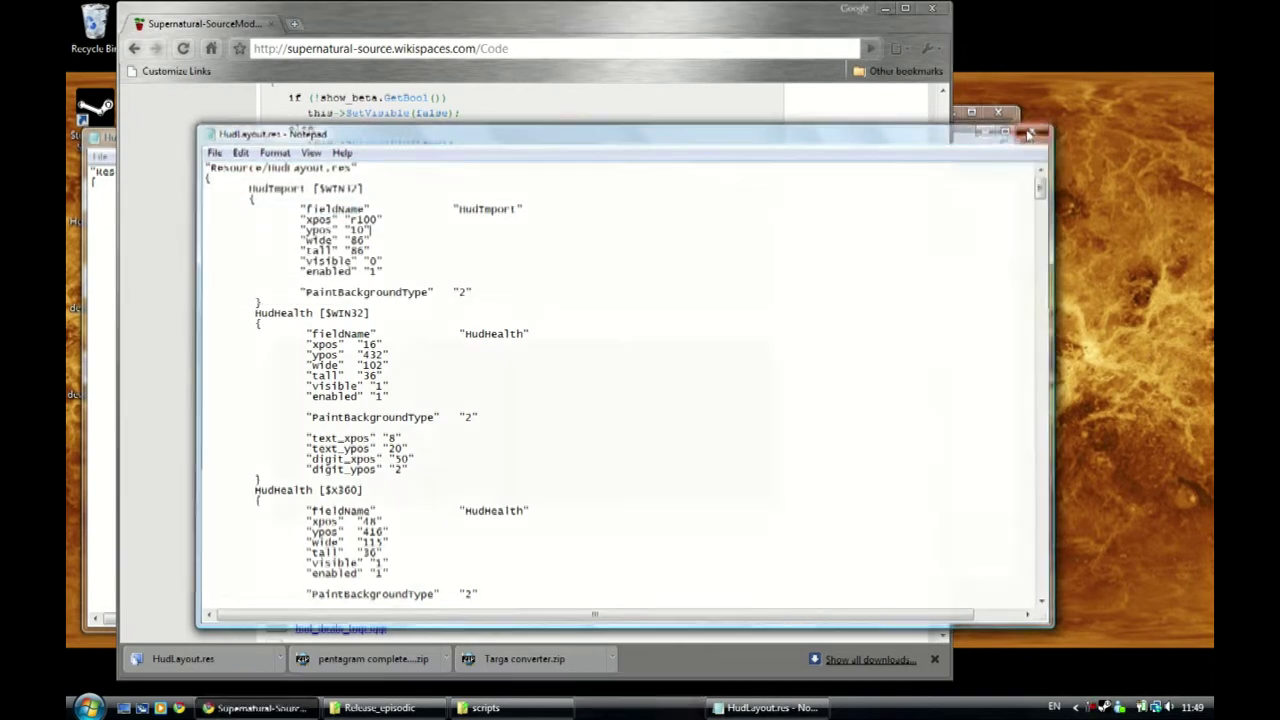
drag(576, 15, 907, 6)
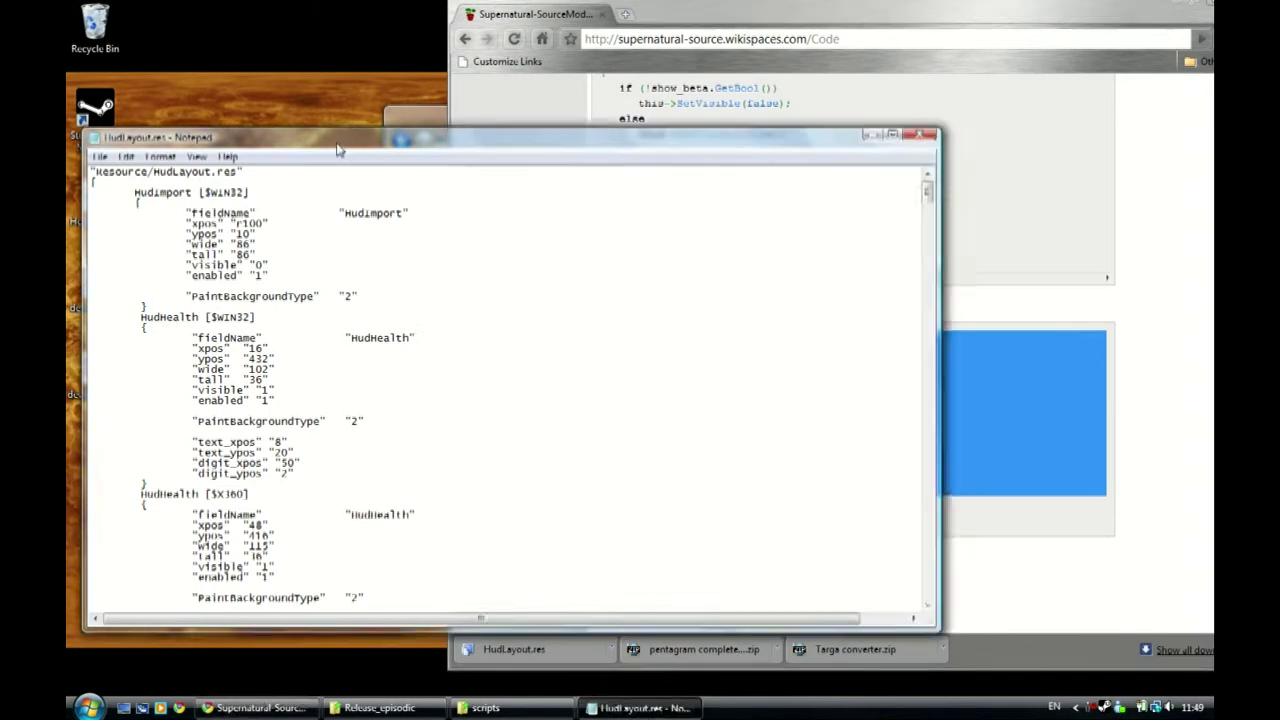
drag(337, 149, 202, 139)
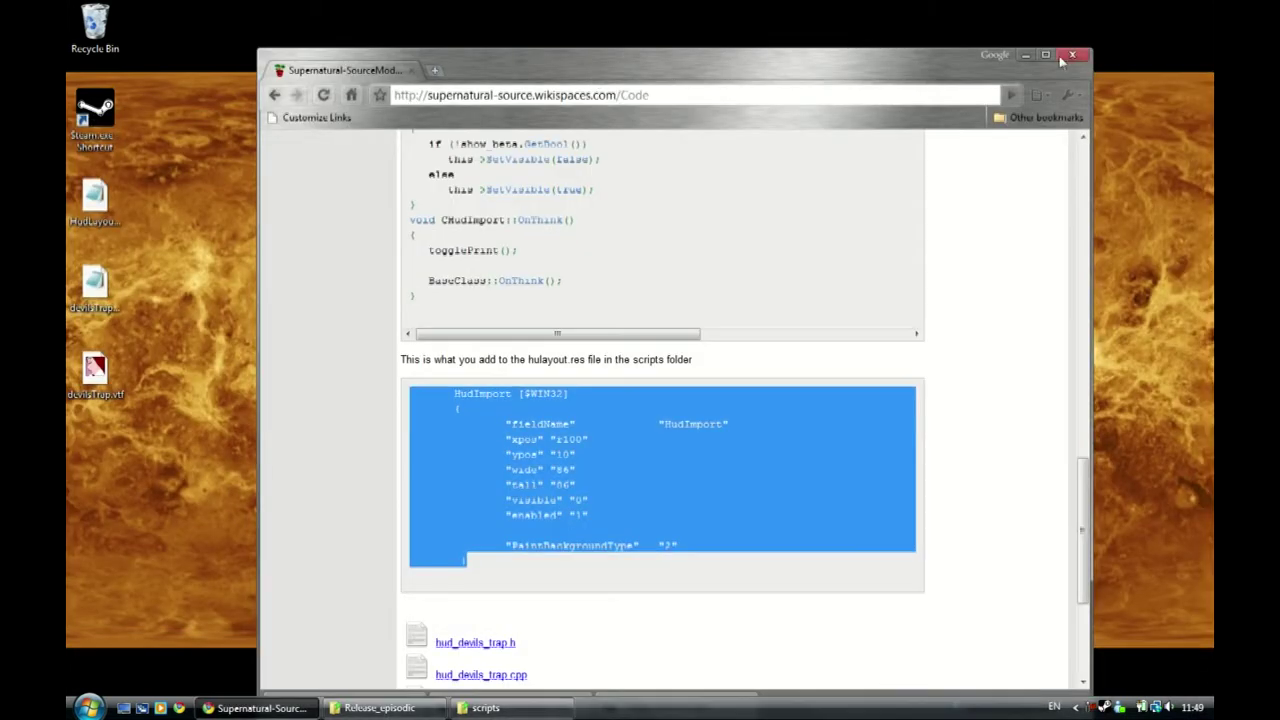
click(1068, 56)
- Reopen HudLayout.res from the scripts folder to verify the HudImport block, then close it
click(582, 373)
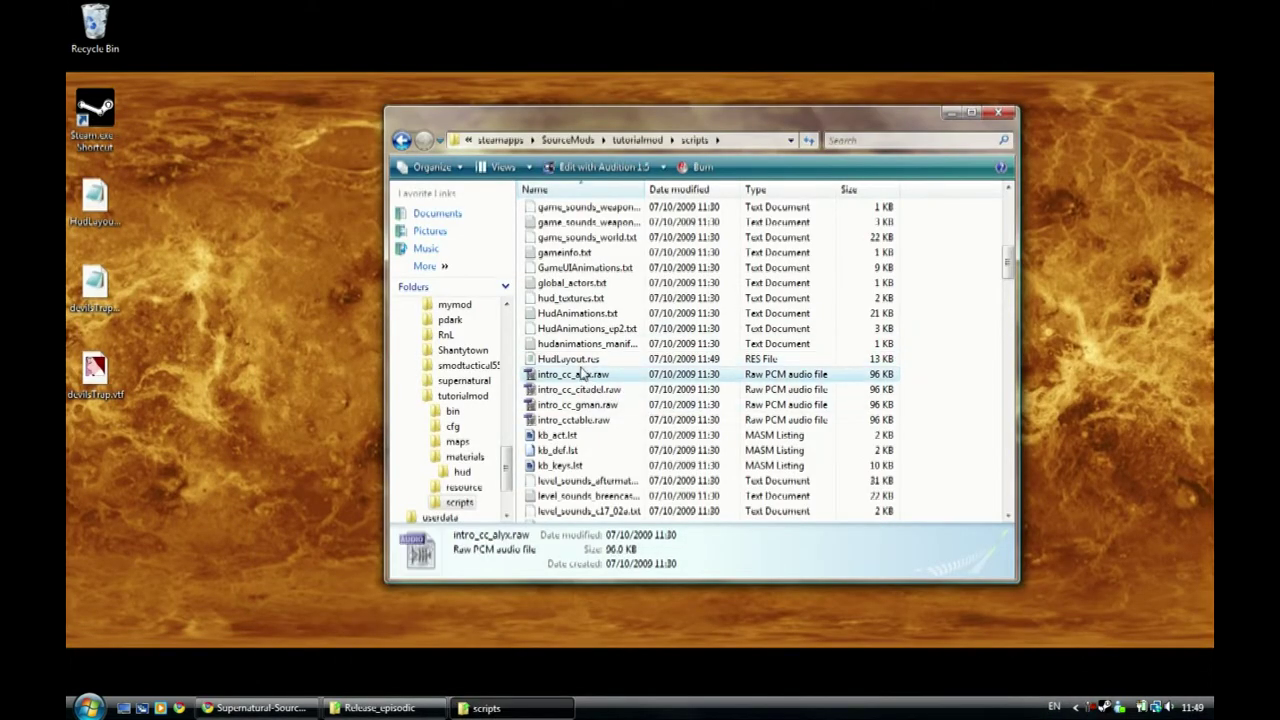
right_click(582, 373)
right_click(582, 358)
click(605, 369)
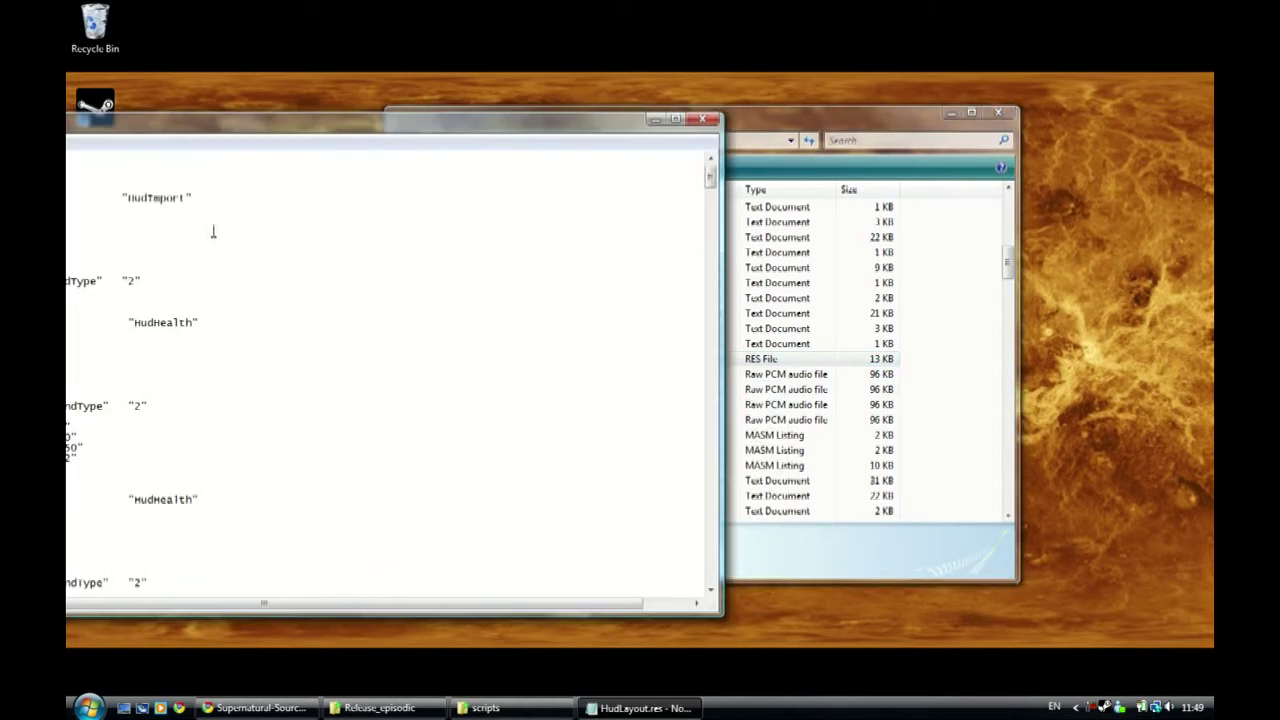
drag(200, 131, 408, 131)
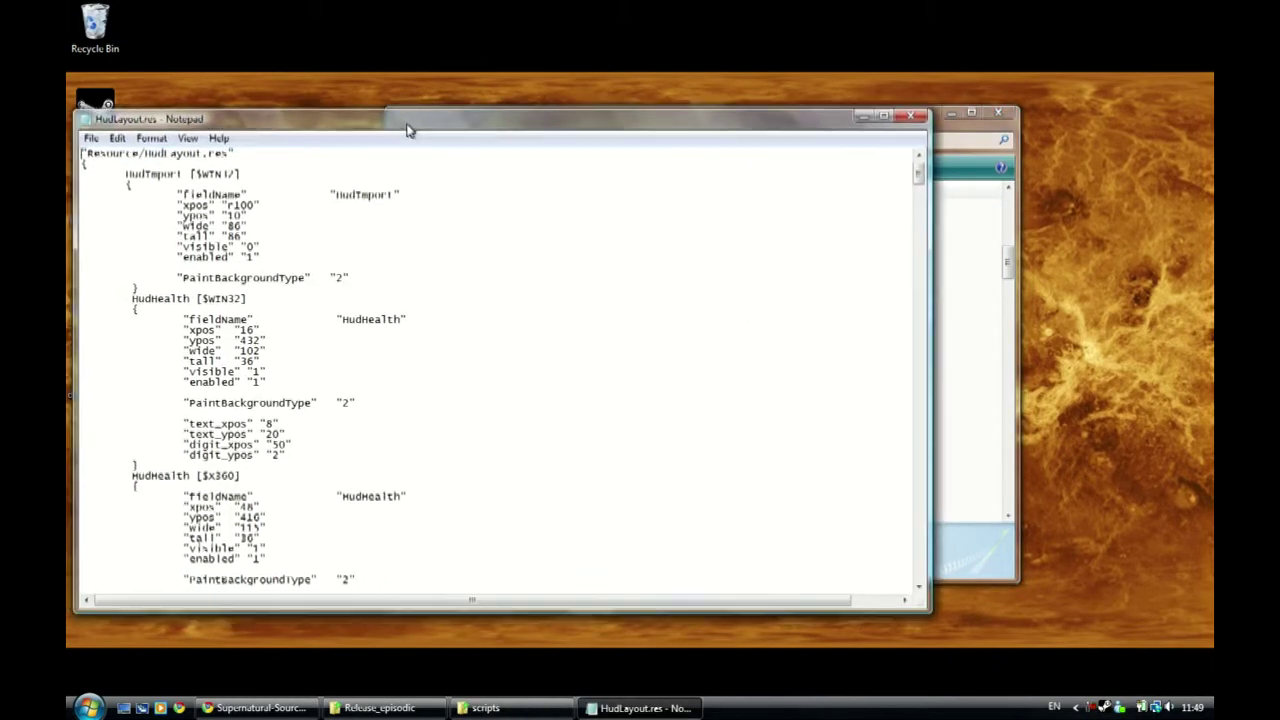
click(910, 116)
drag(780, 116, 702, 68)
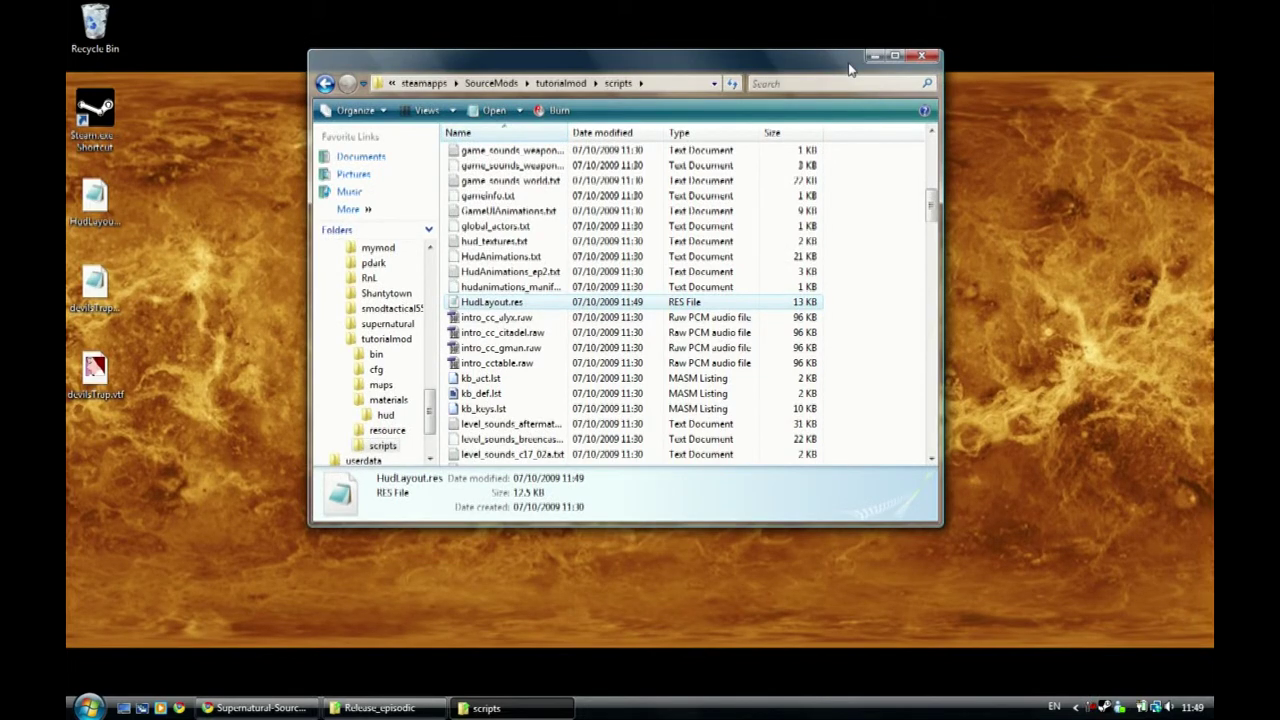
drag(849, 69, 632, 31)
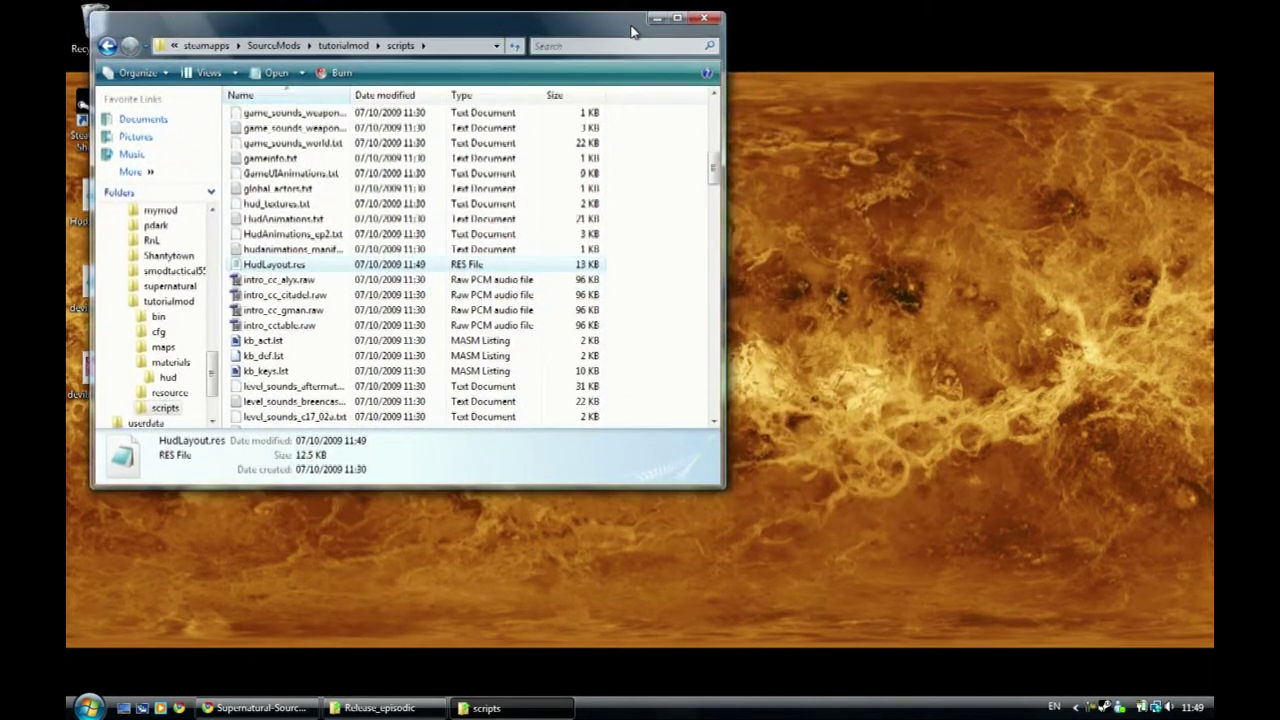
- Minimize the scripts folder and exit the Steam client via File > Exit
click(655, 19)
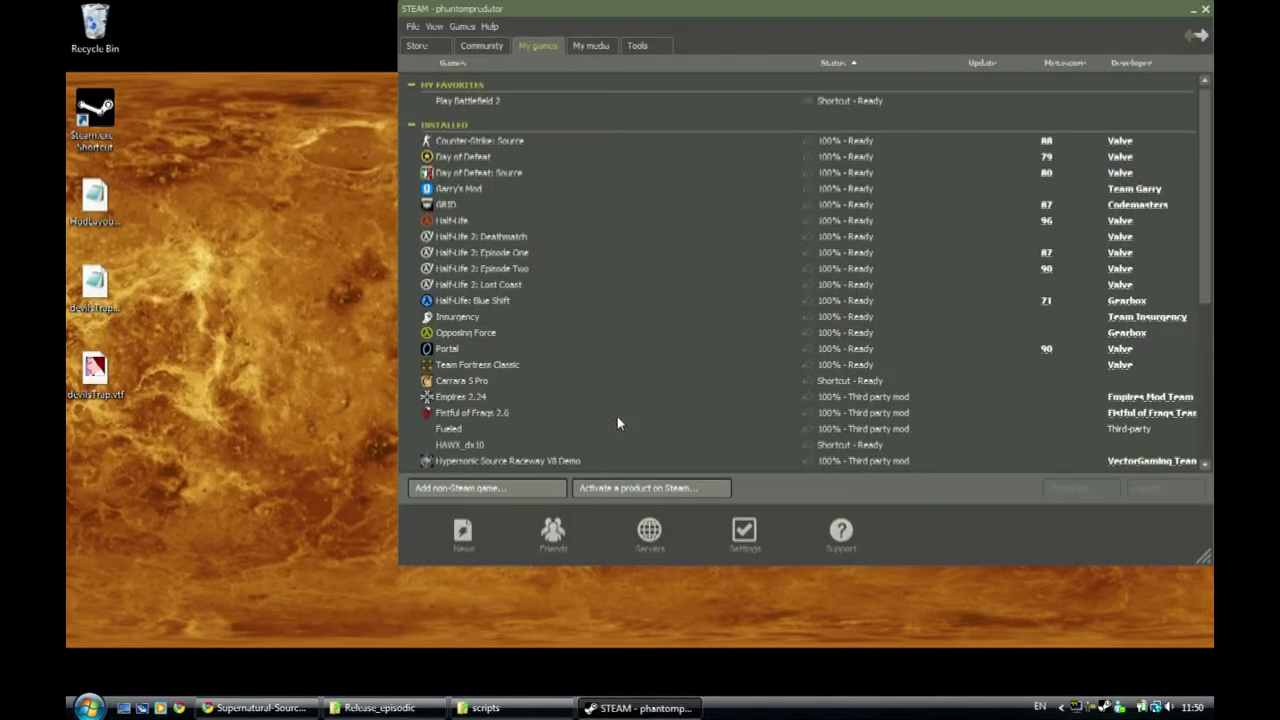
drag(946, 7, 862, 29)
scroll(648, 290, down, 6)
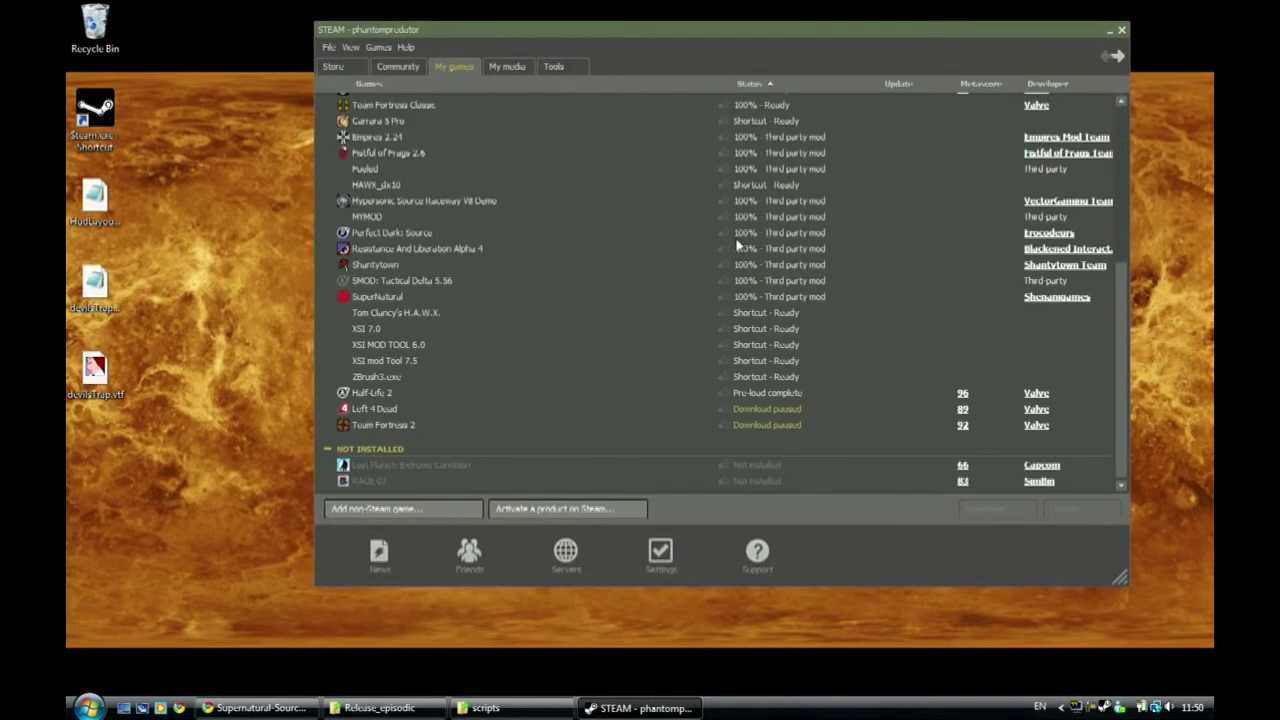
scroll(635, 297, up, 6)
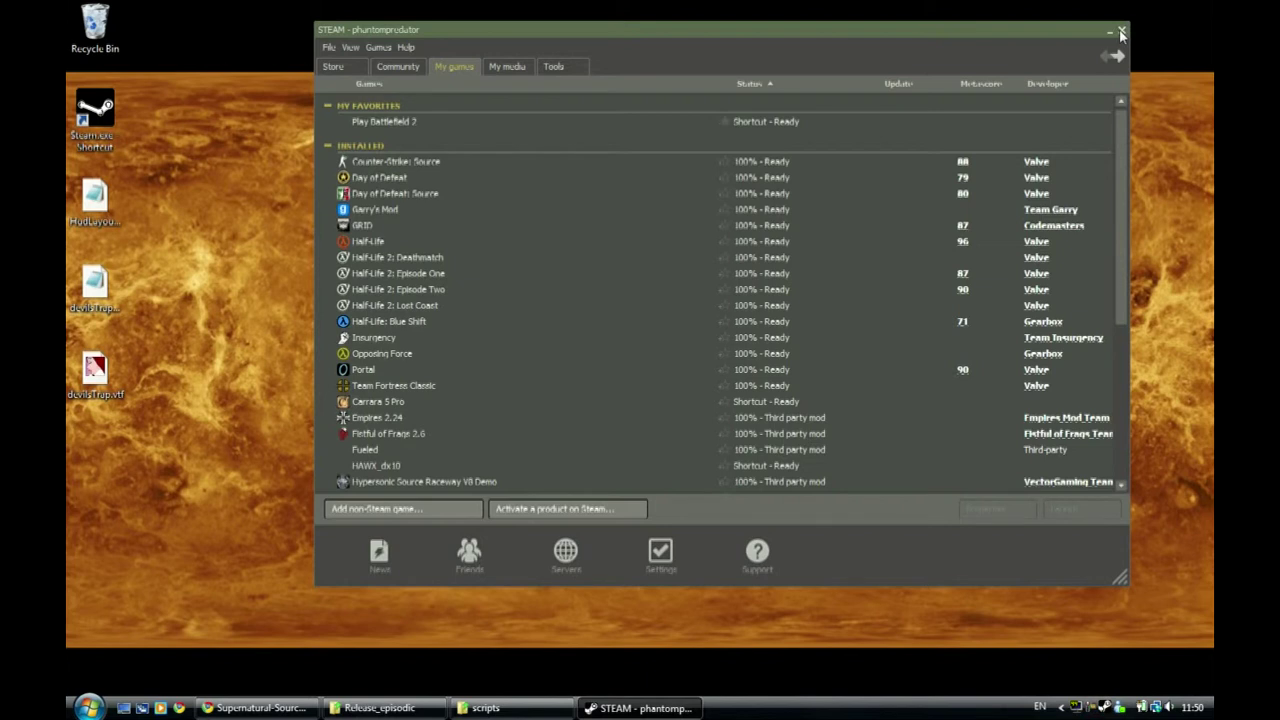
click(329, 47)
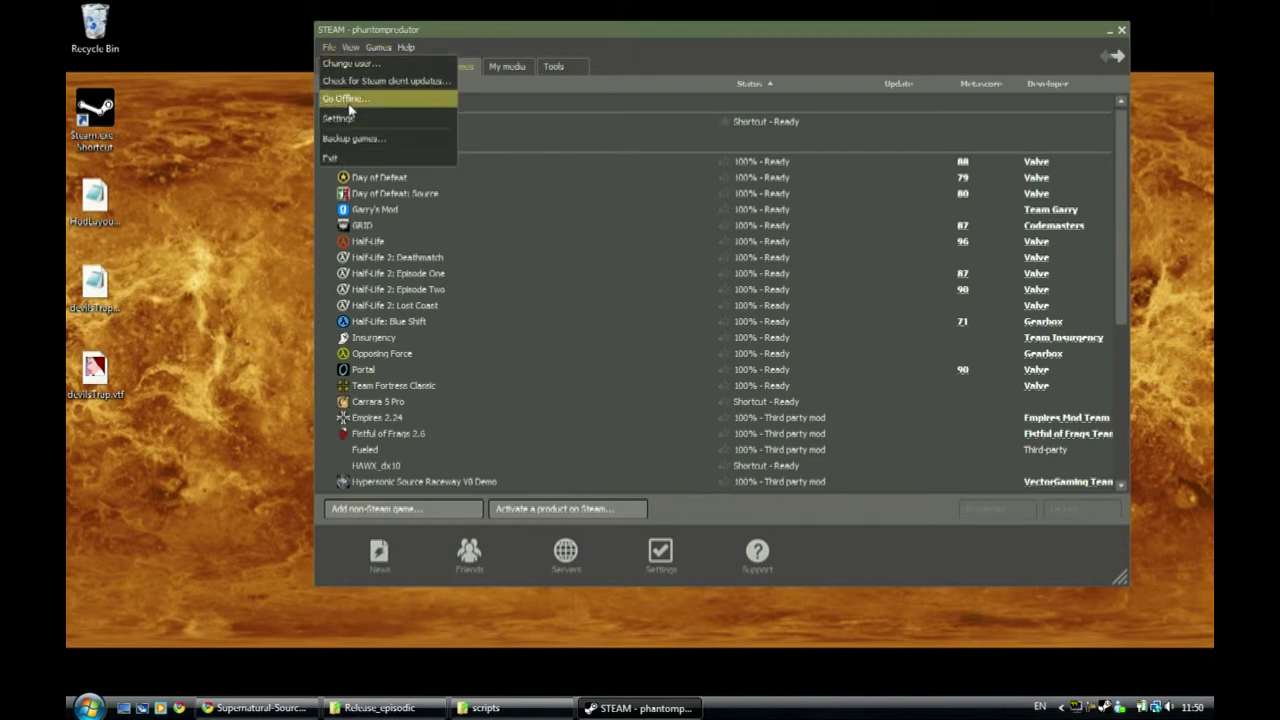
click(333, 158)
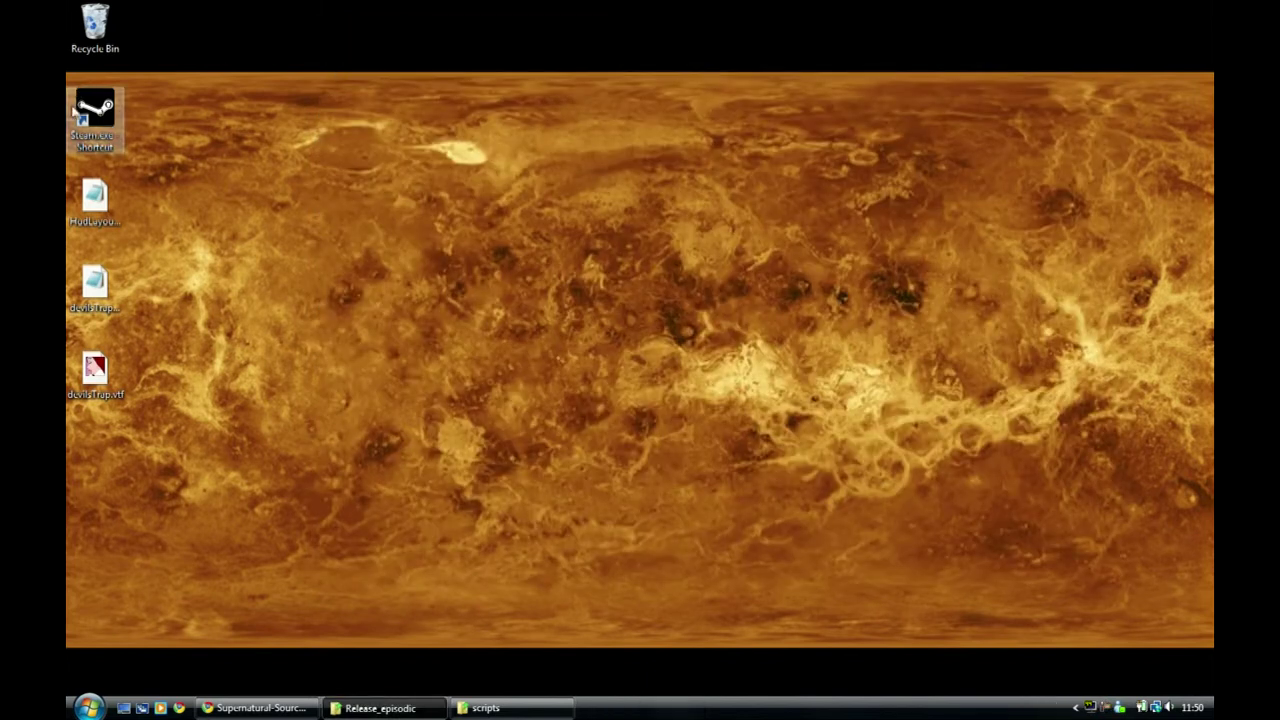
- Relaunch Steam from its desktop shortcut, dismiss the warning, and sign in with the account password
click(84, 113)
double_click(84, 113)
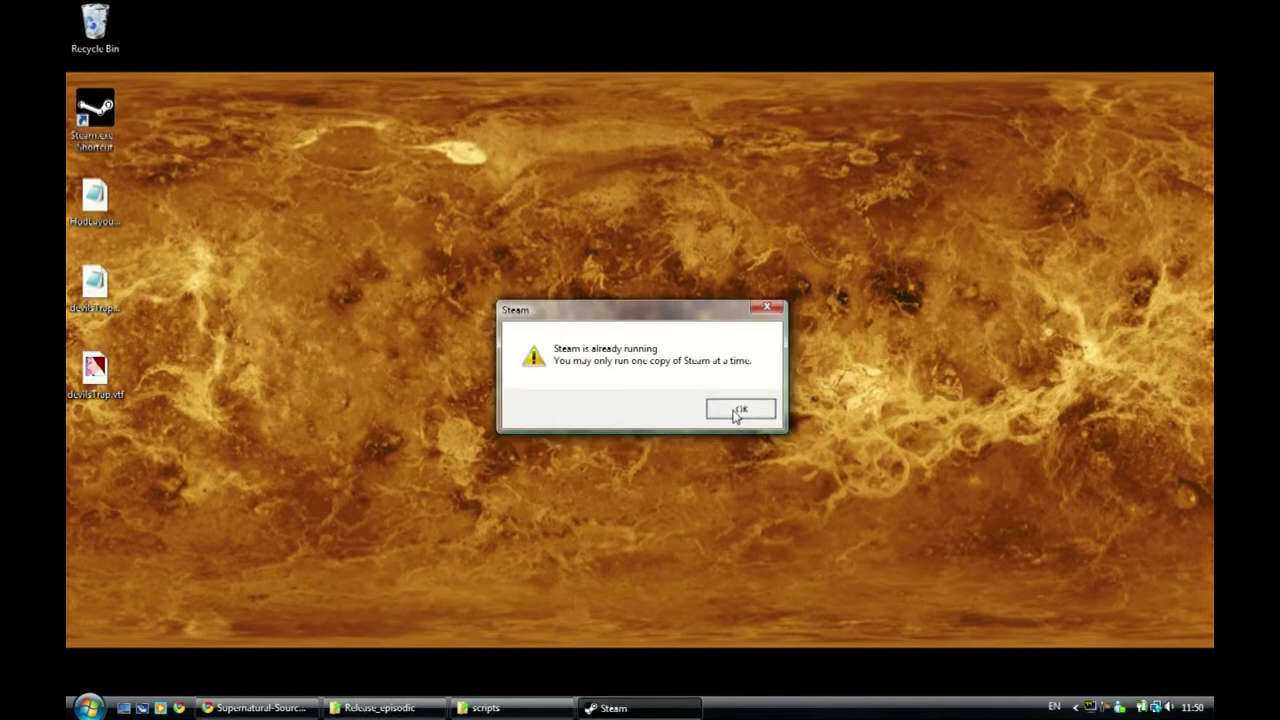
click(737, 407)
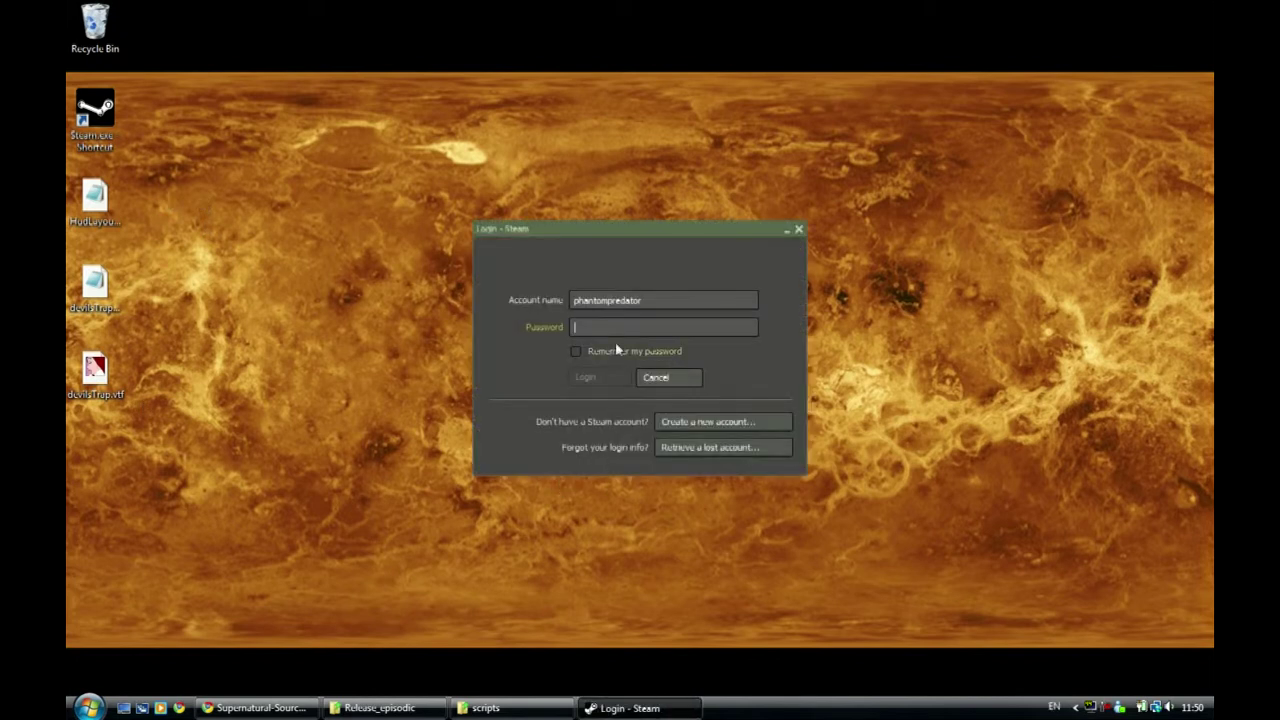
text(***)
key(Return)
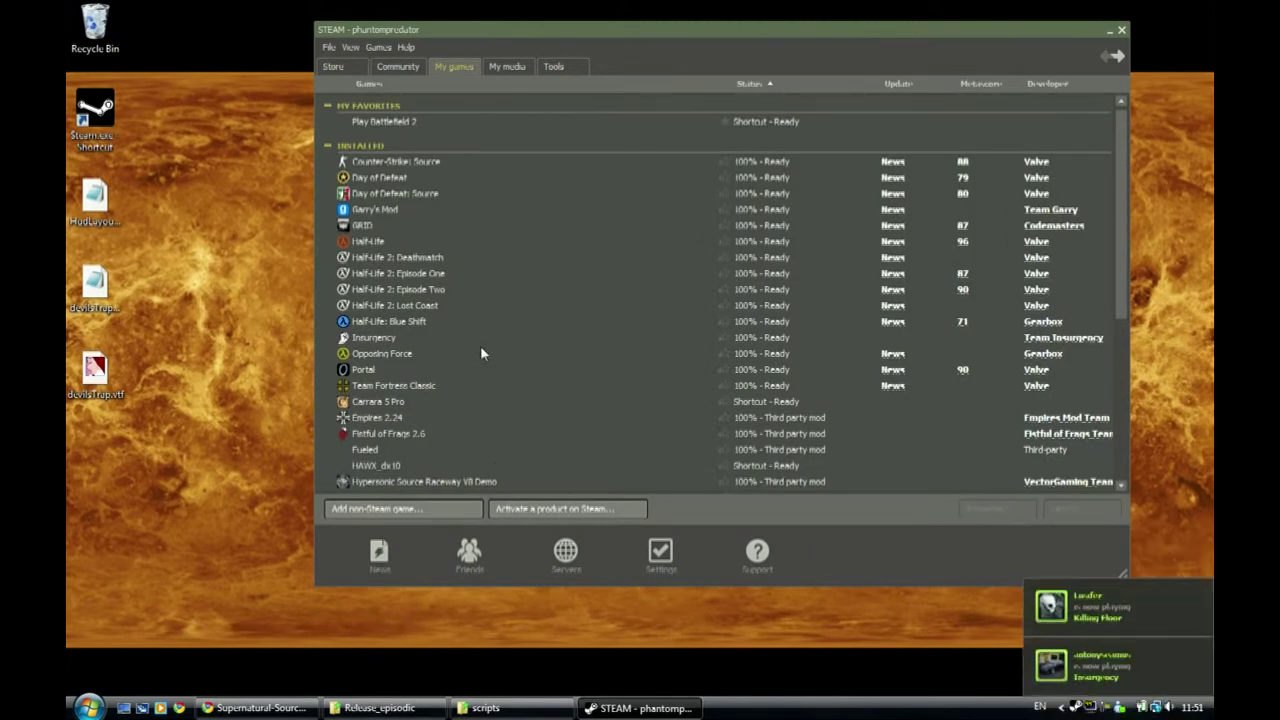
- Select TutorialMod in the My games list and launch it
scroll(479, 346, down, 10)
scroll(478, 354, down, 1)
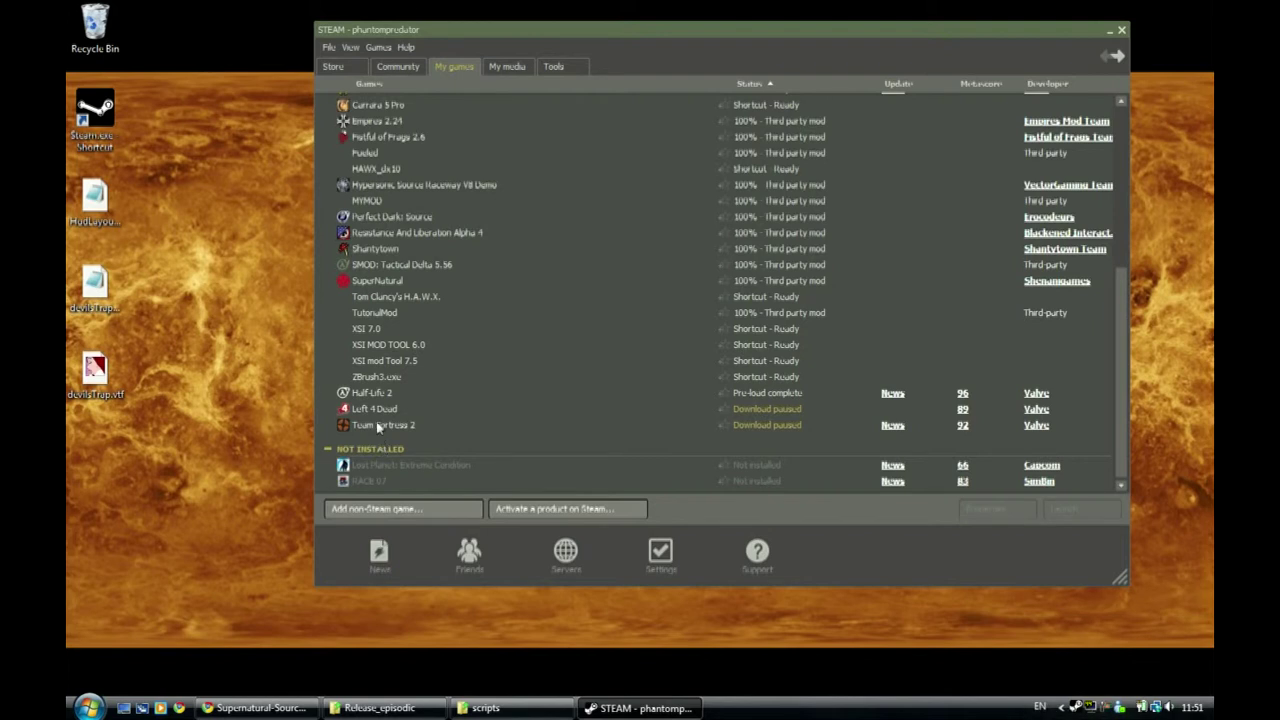
click(381, 312)
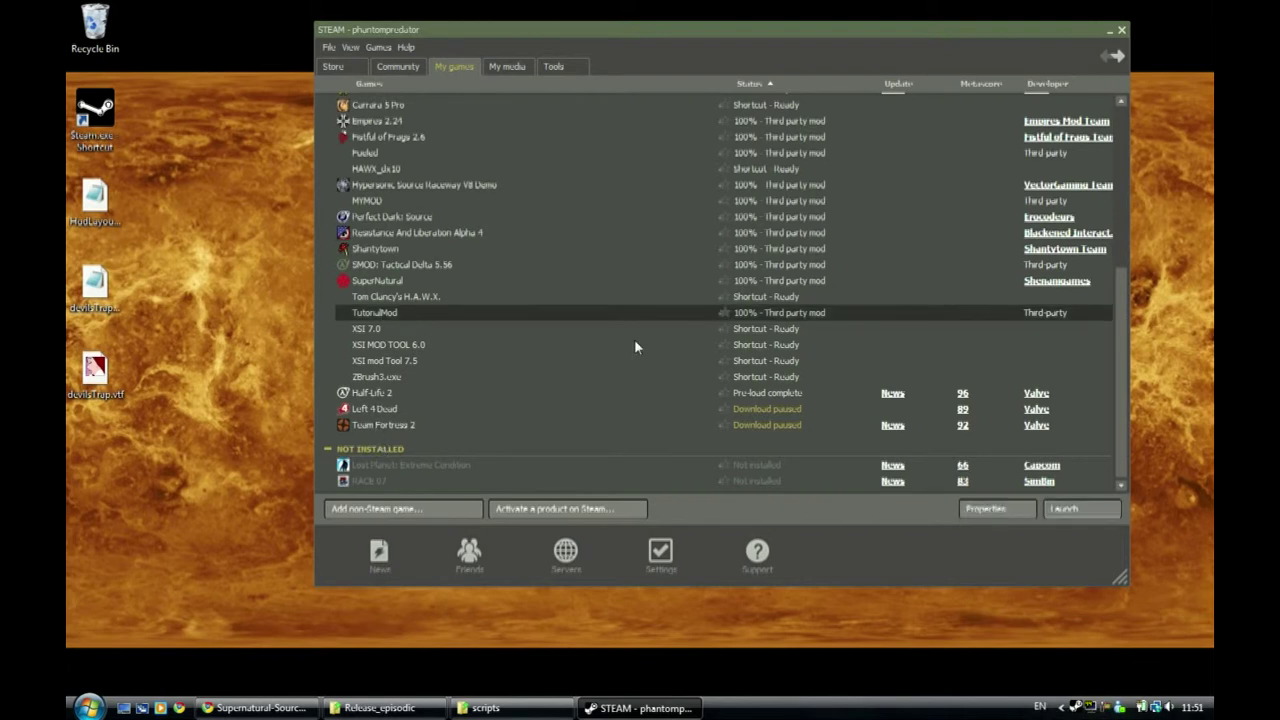
click(1070, 509)
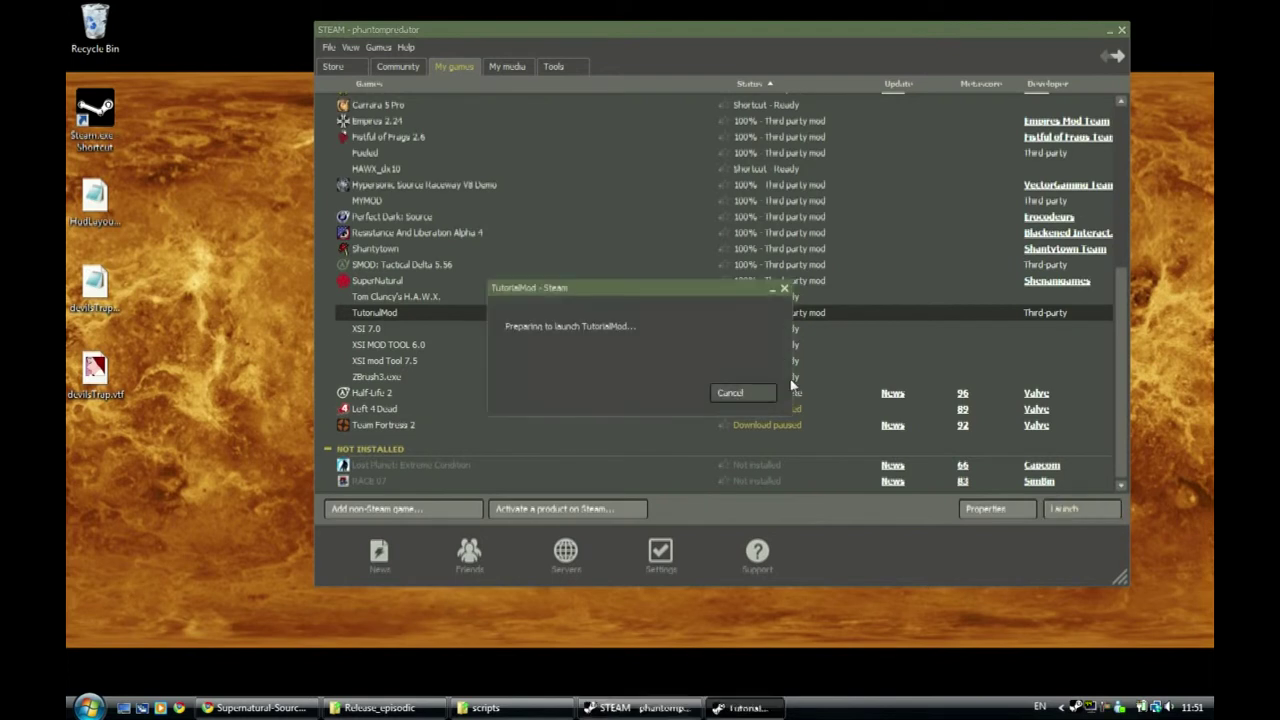
drag(575, 290, 649, 221)
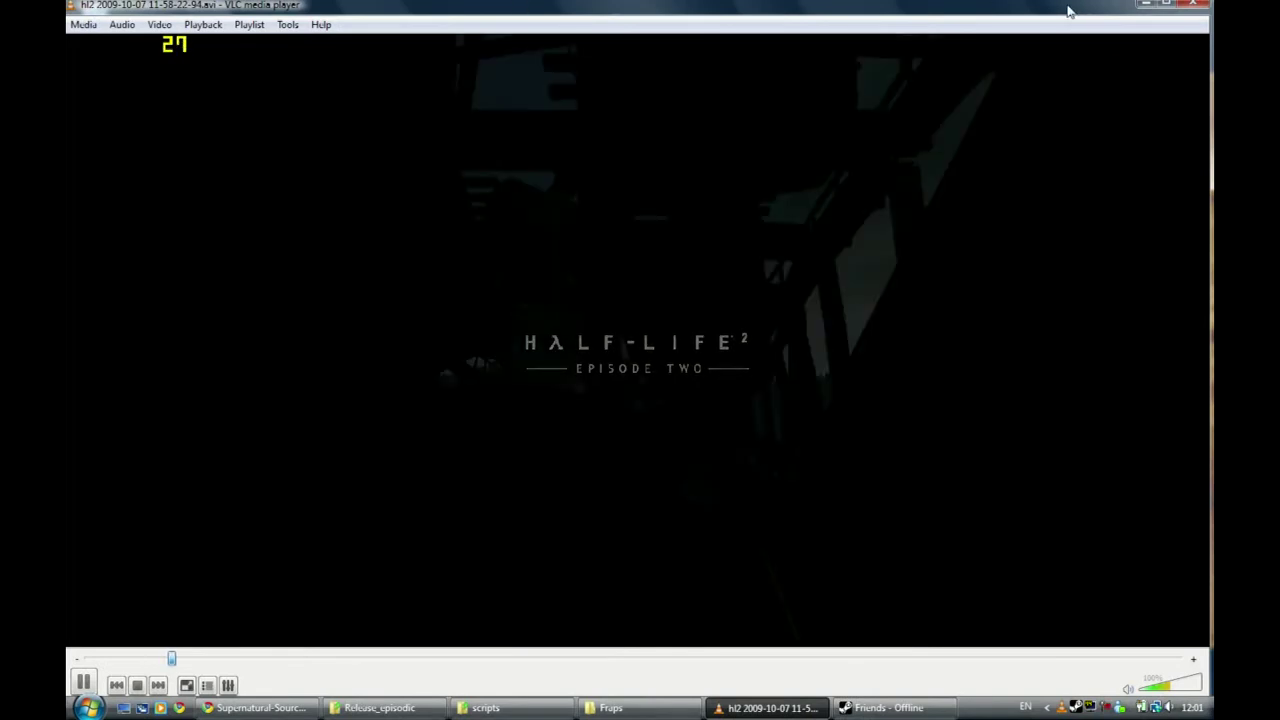
- Restore the VLC window from maximized and reposition it while the TutorialMod gameplay recording plays
drag(1066, 8, 1039, 7)
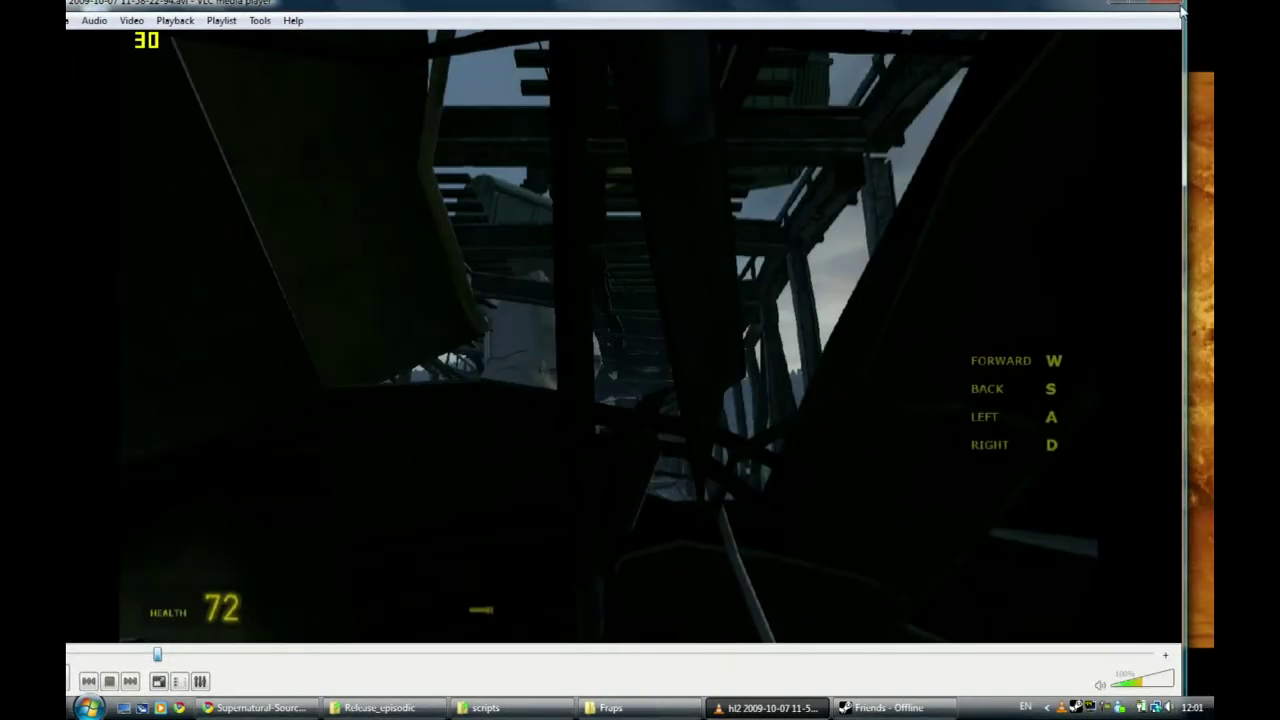
drag(1182, 8, 949, 28)
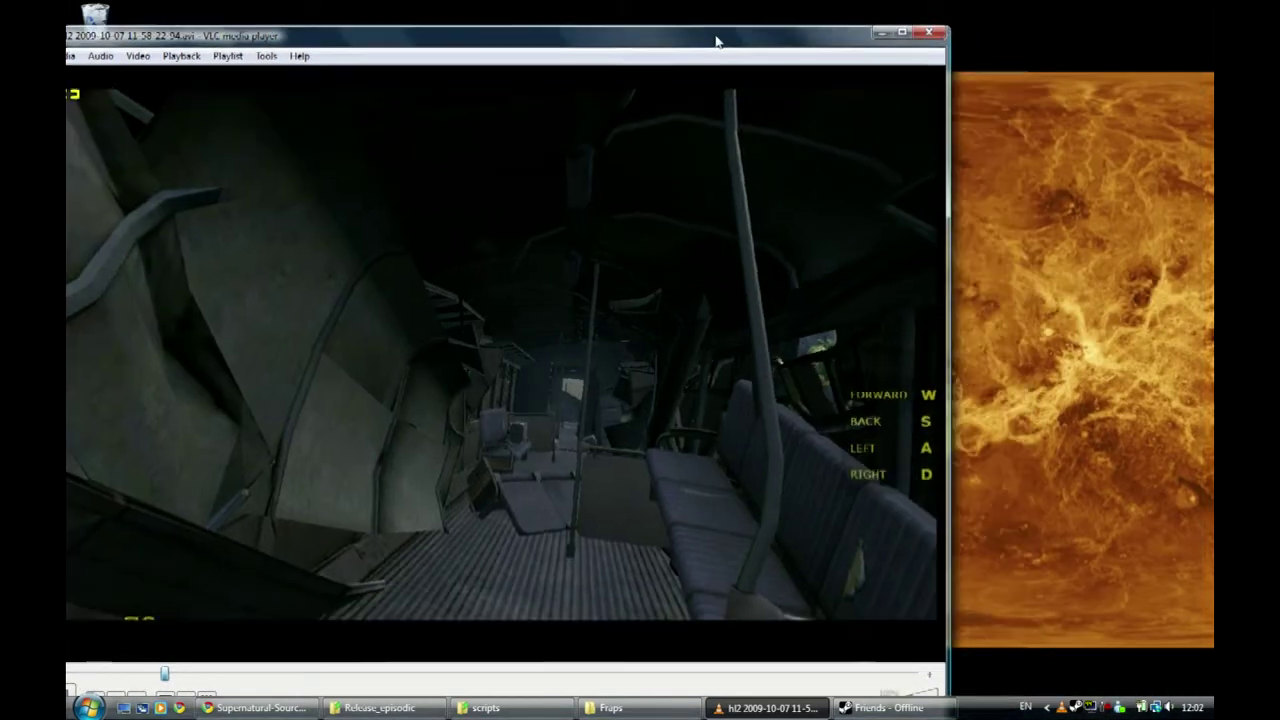
drag(716, 42, 806, 14)
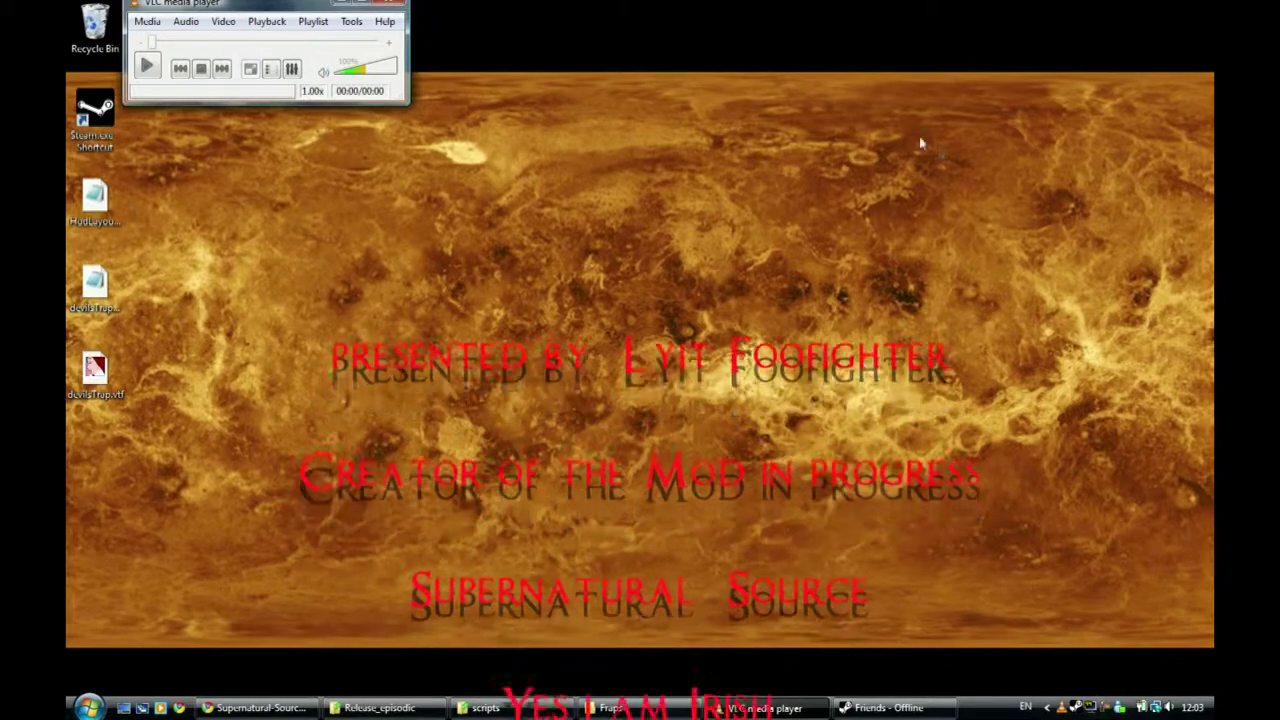
drag(216, 7, 262, 20)
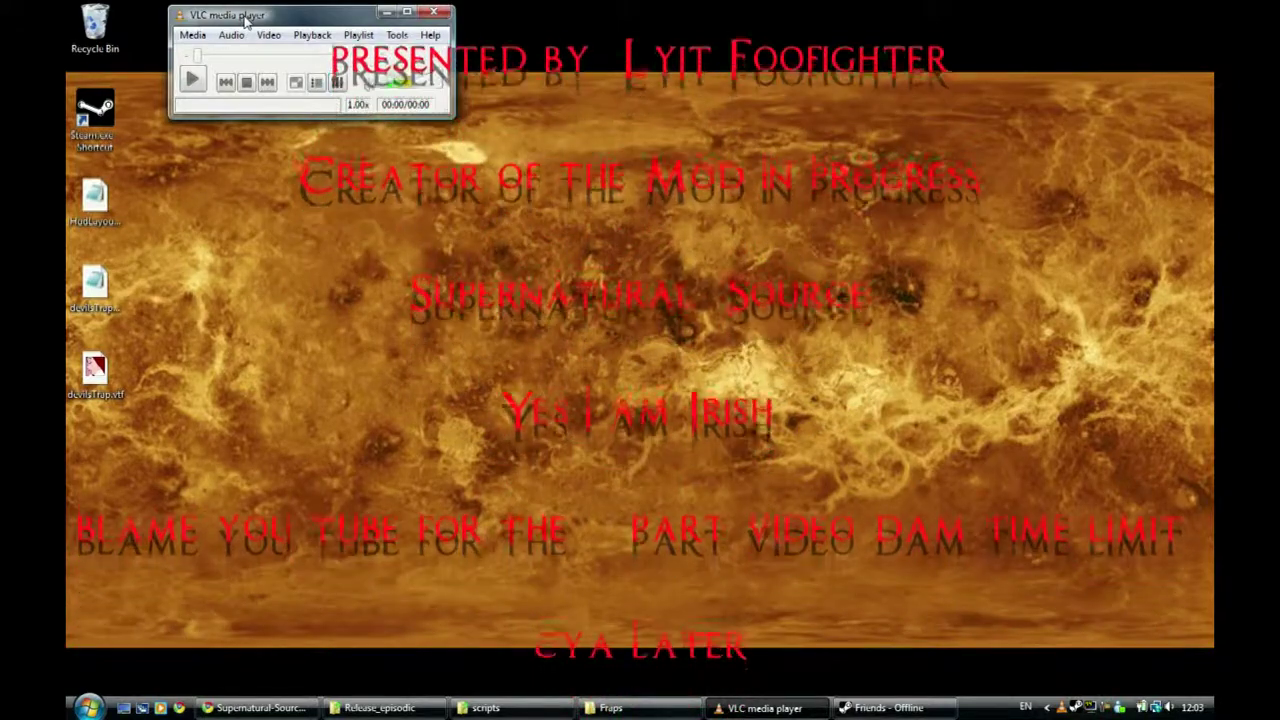
mouse_move(917, 714)
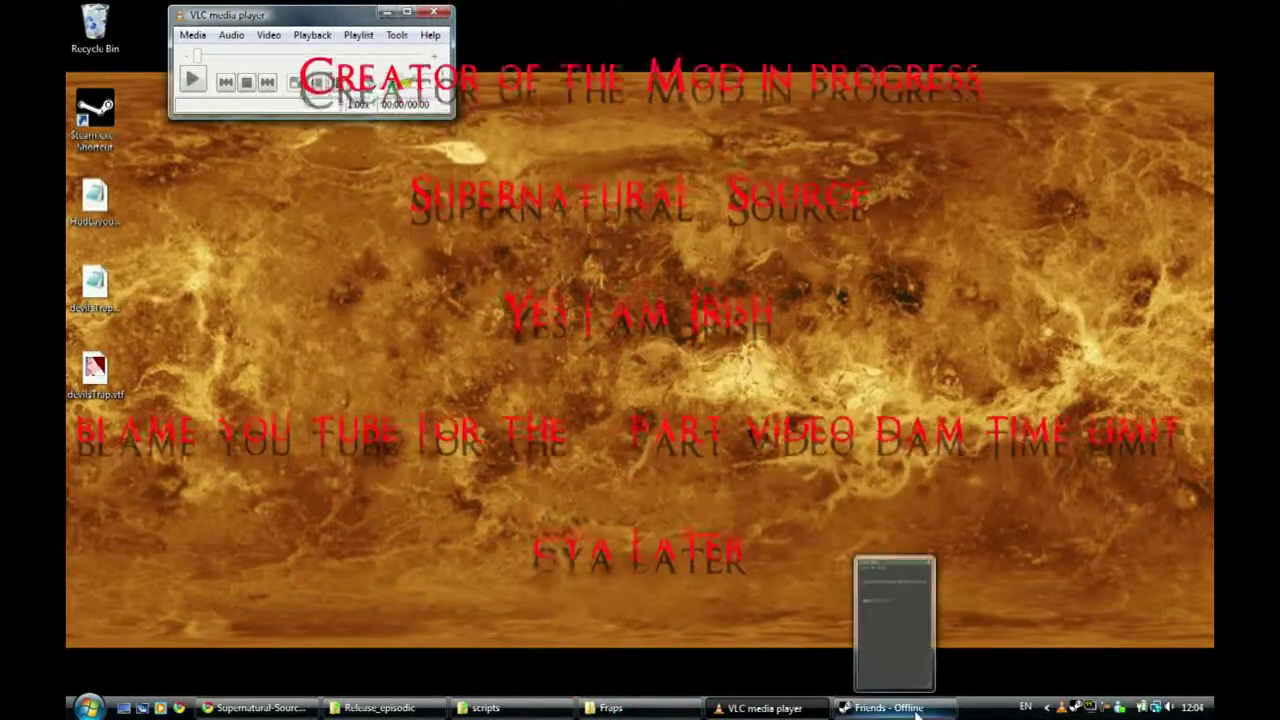
drag(271, 19, 1016, 25)
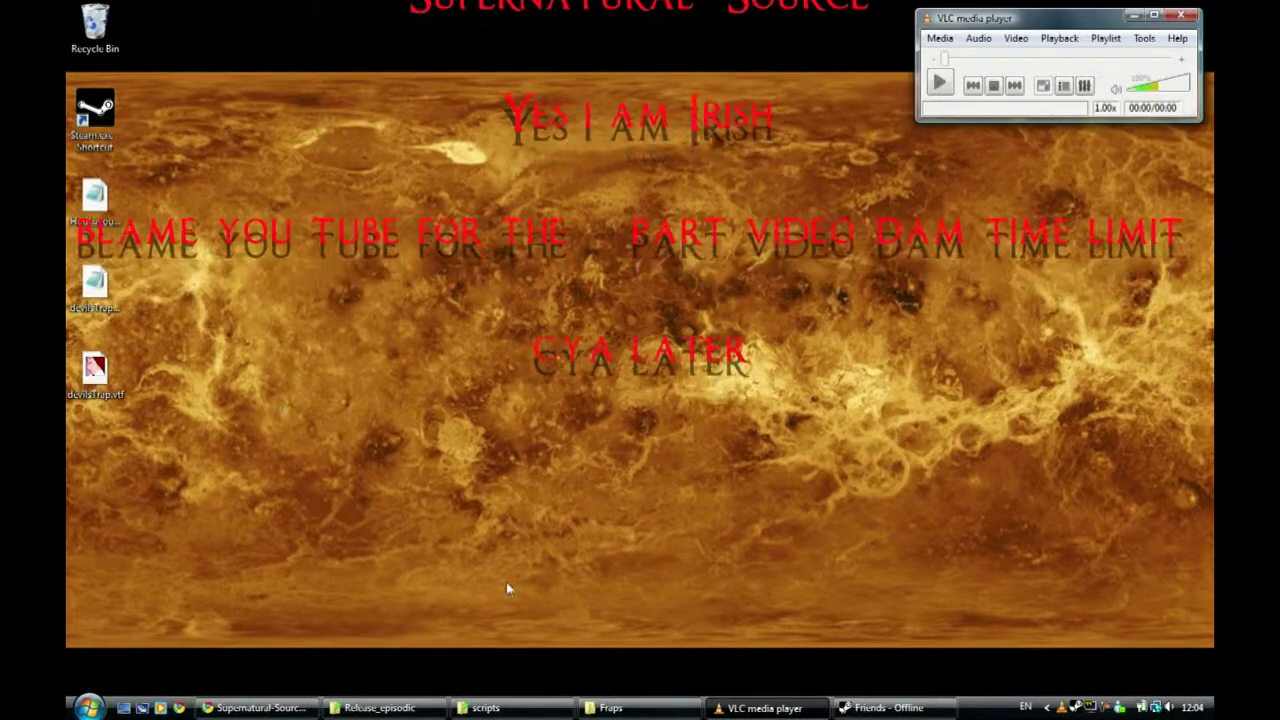